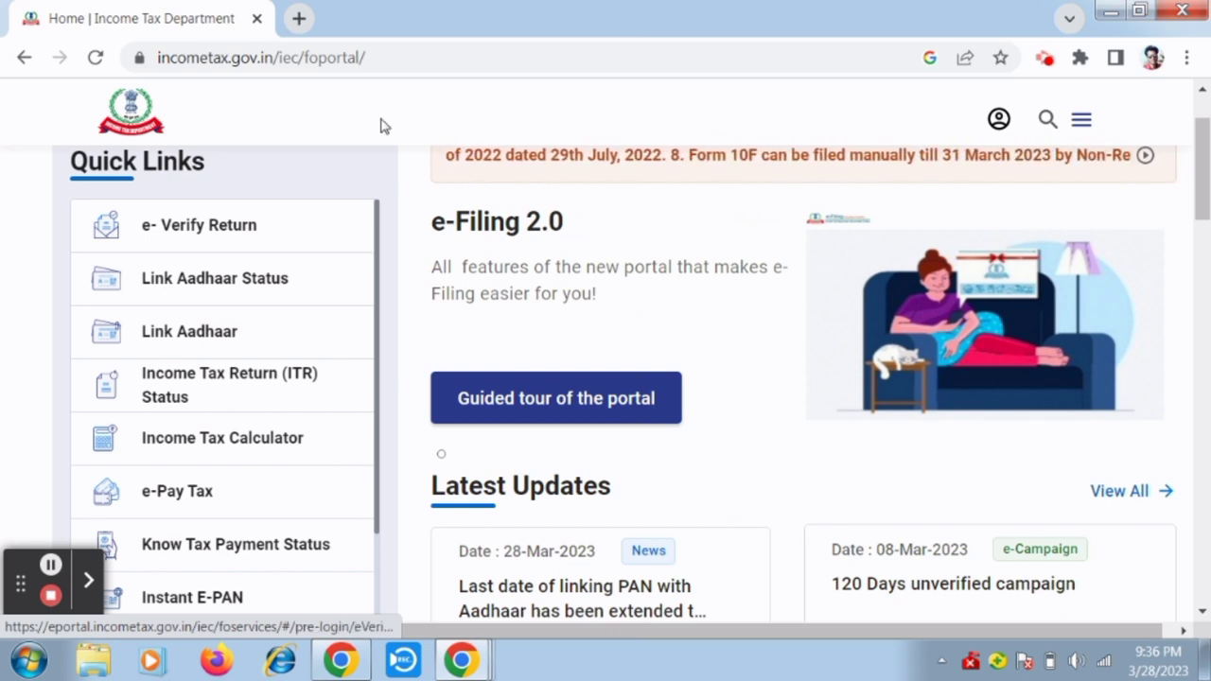
Search the web for "efiling gov in" and open the Income Tax Department home page from the results.
left_click(379, 64)
key("BackSpace")
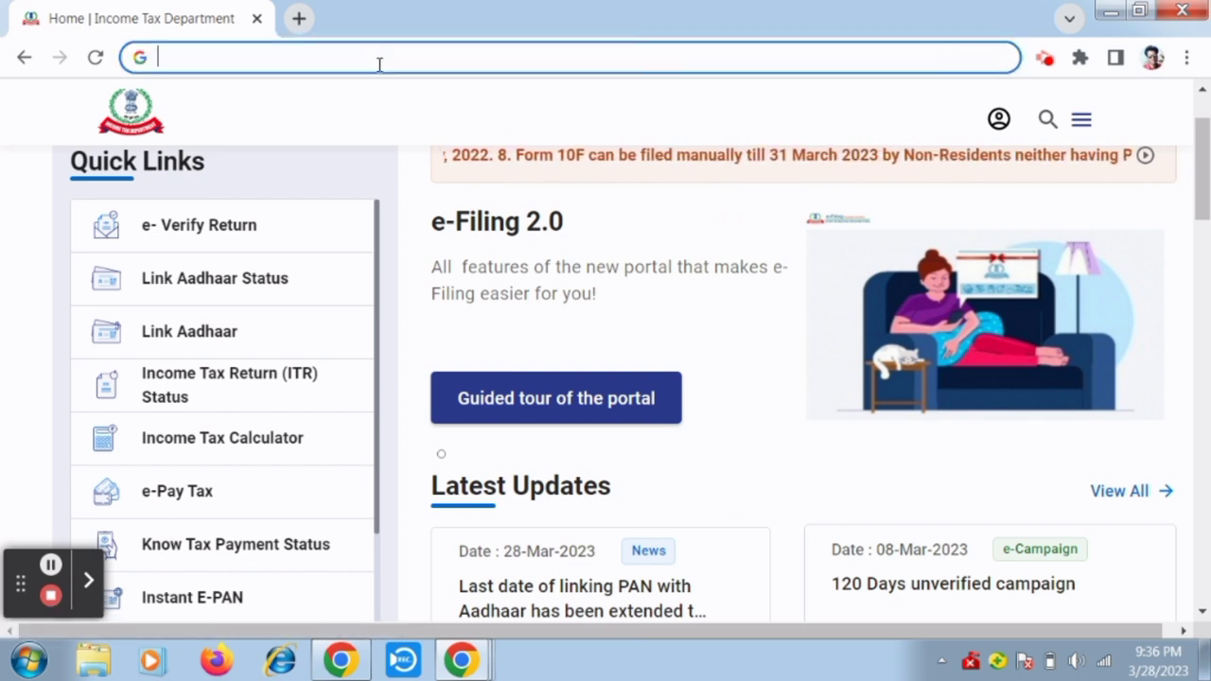
type("e")
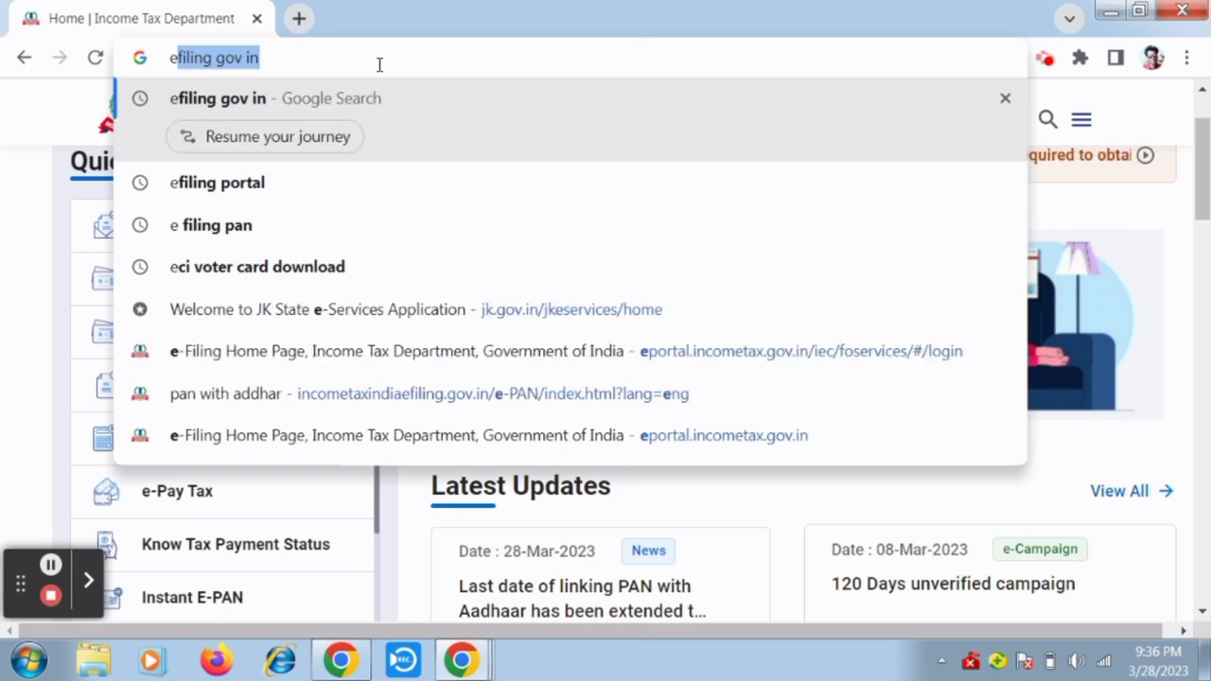
left_click(296, 97)
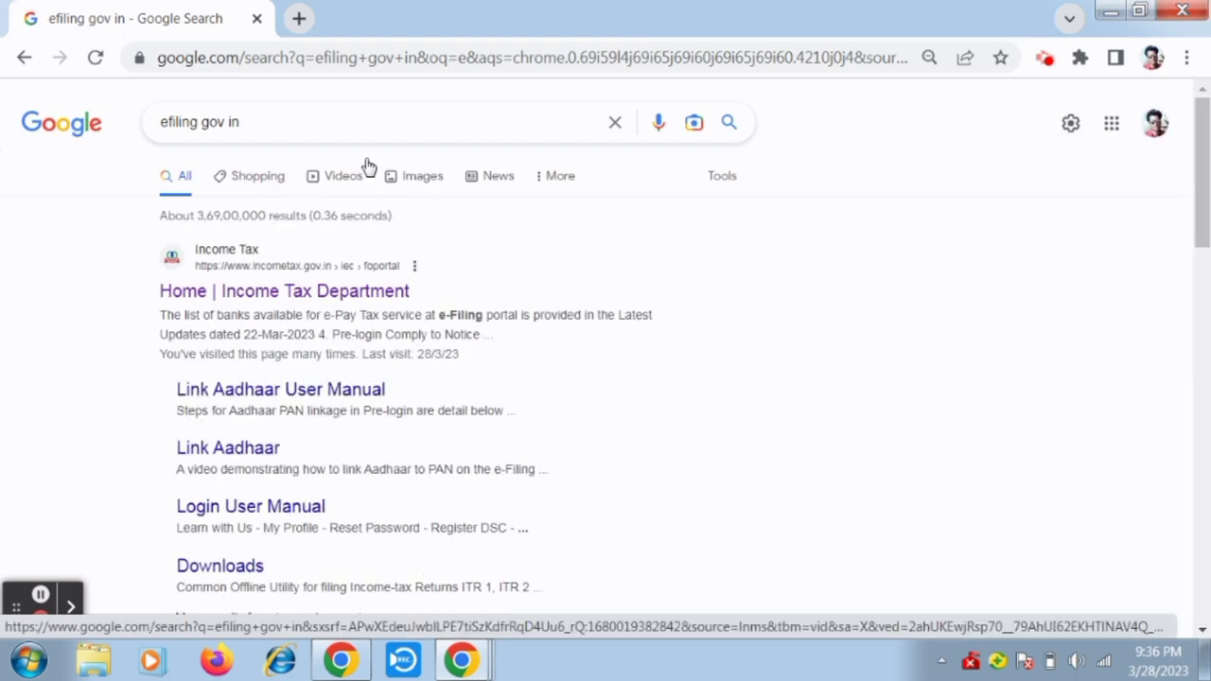
left_click(369, 166)
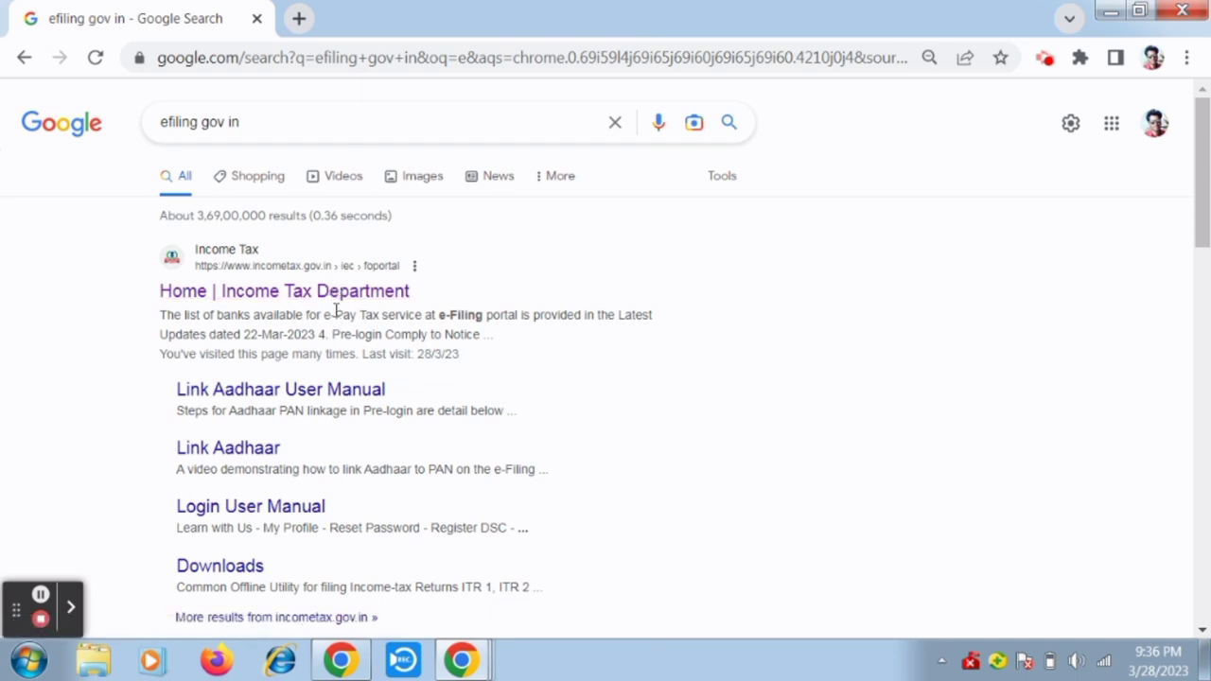
left_click(405, 289)
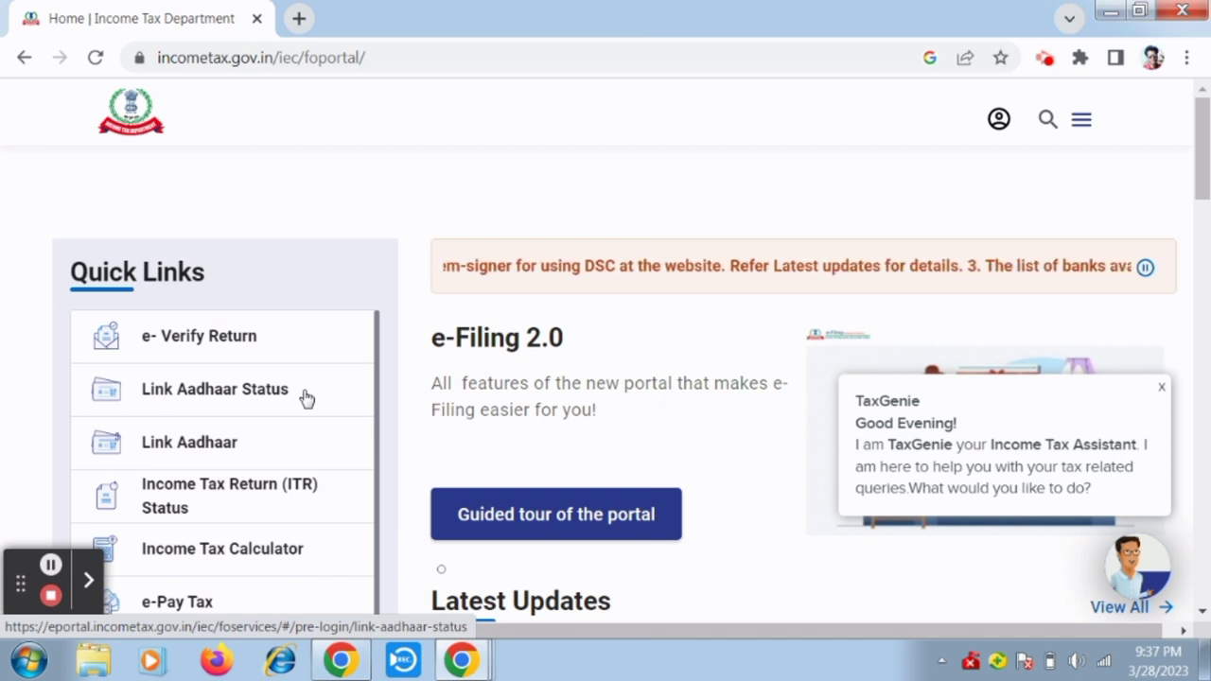
Open the Link Aadhaar Status service from the portal's quick links.
scroll(310, 401, "down", 1)
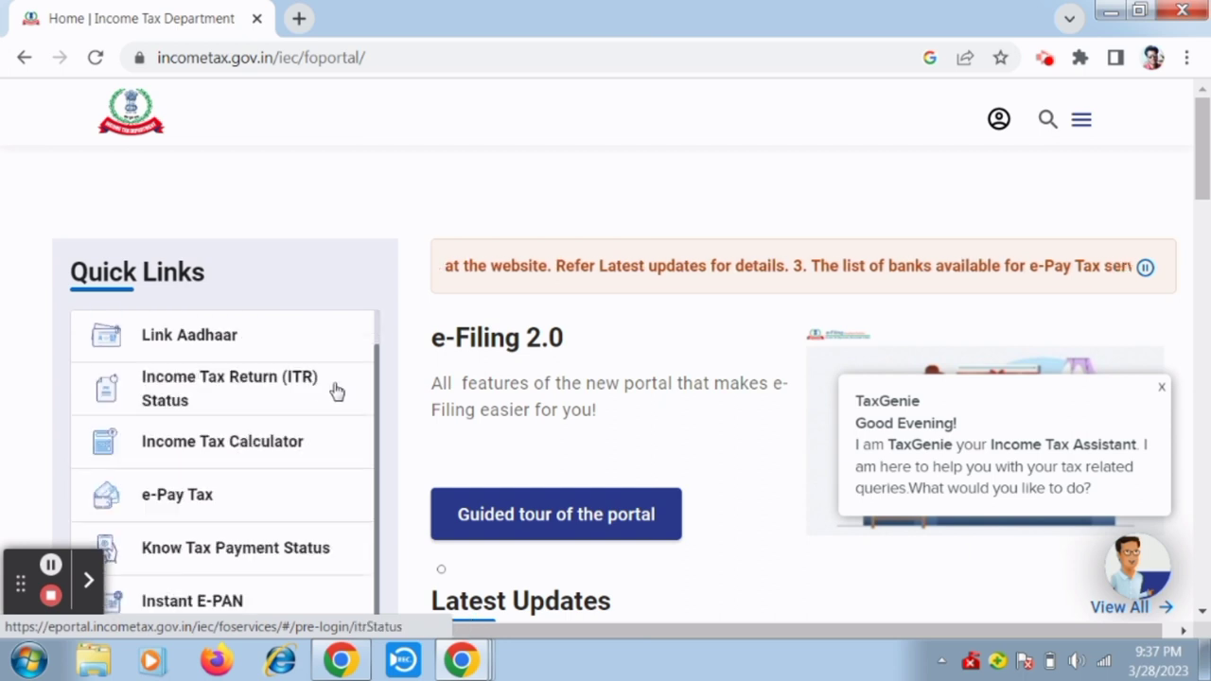
scroll(312, 401, "up", 2)
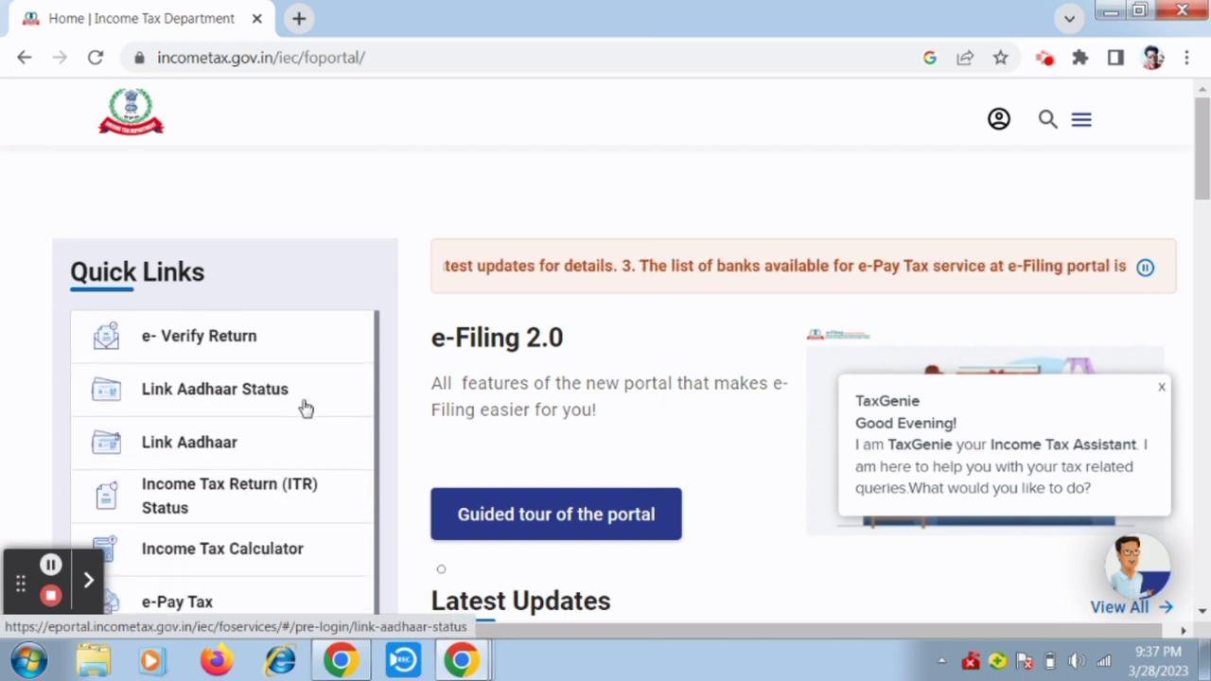
left_click(259, 399)
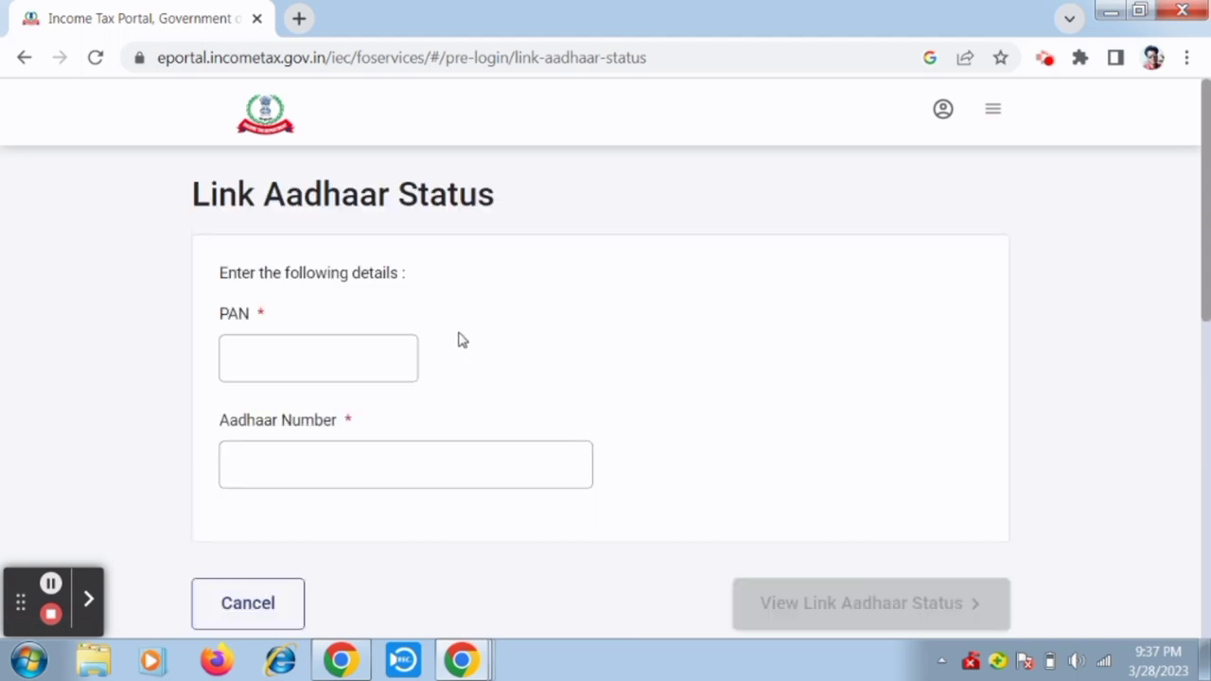
Fill in the PAN and Aadhaar number on the Link Aadhaar Status form and request the link status.
scroll(458, 341, "down", 2)
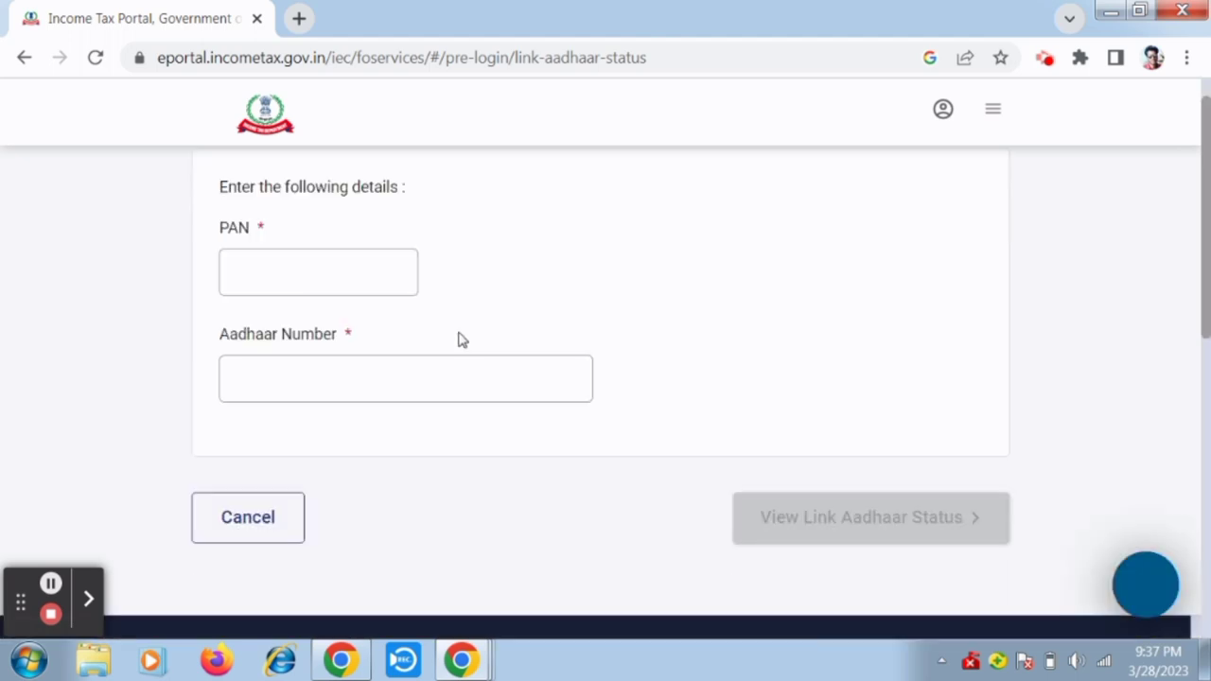
left_click(378, 248)
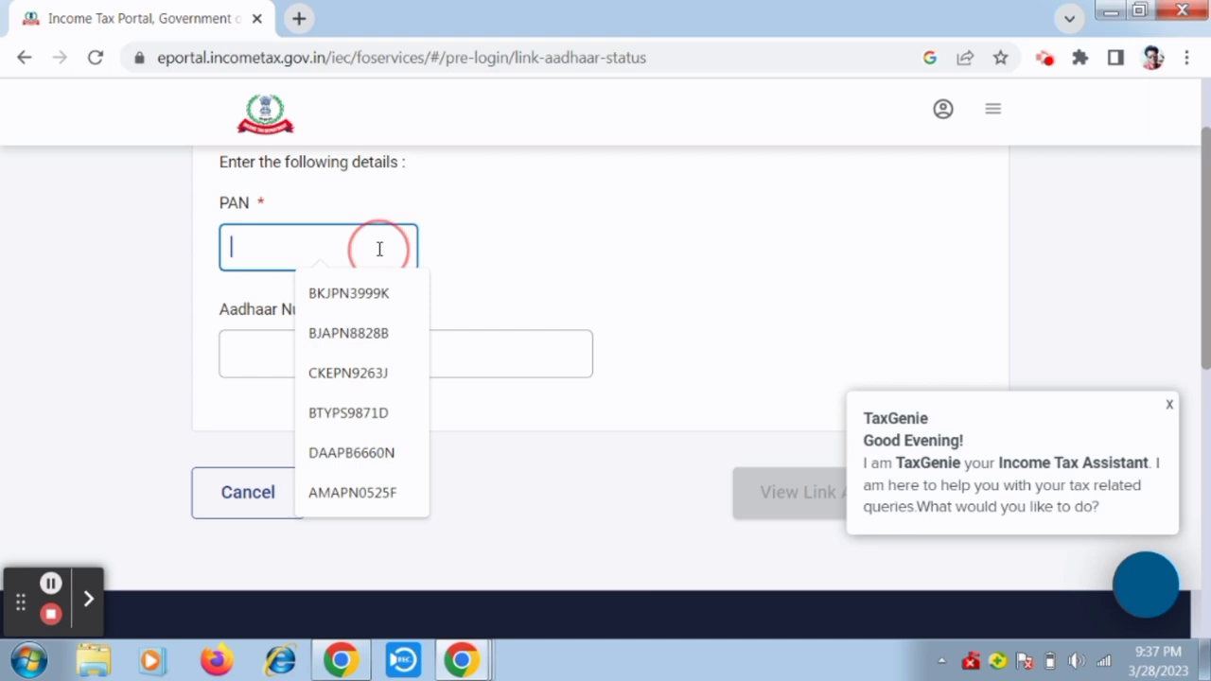
left_click(247, 359)
left_click(616, 350)
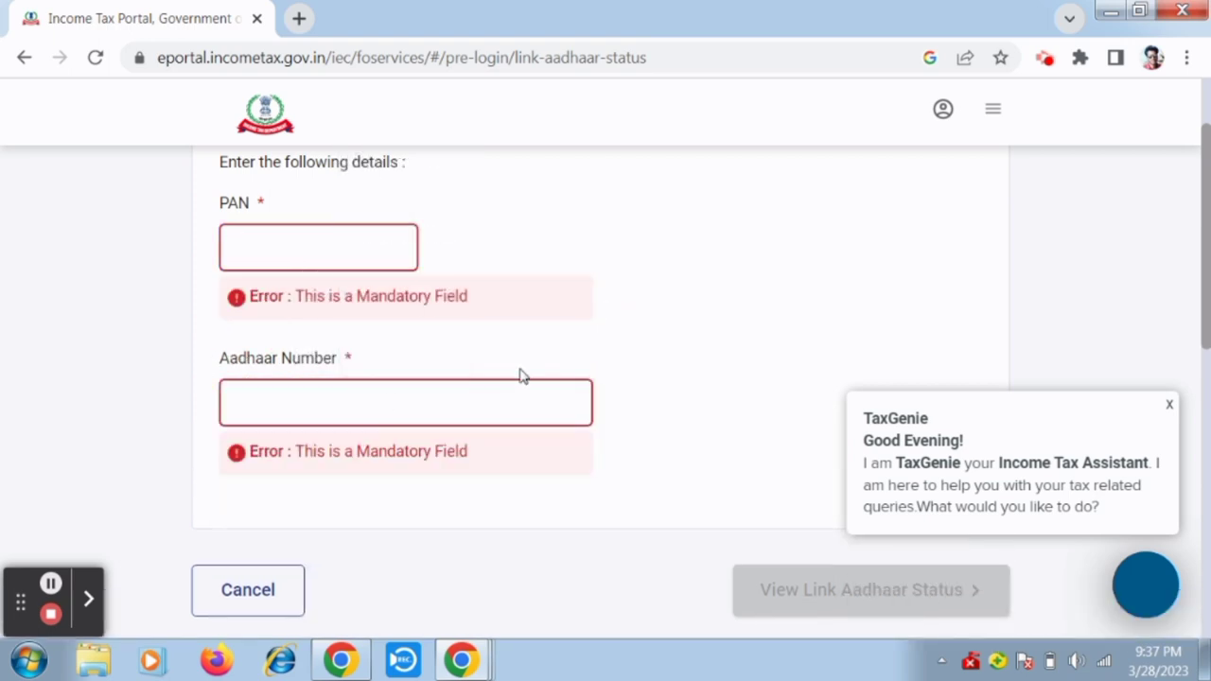
scroll(360, 426, "down", 4)
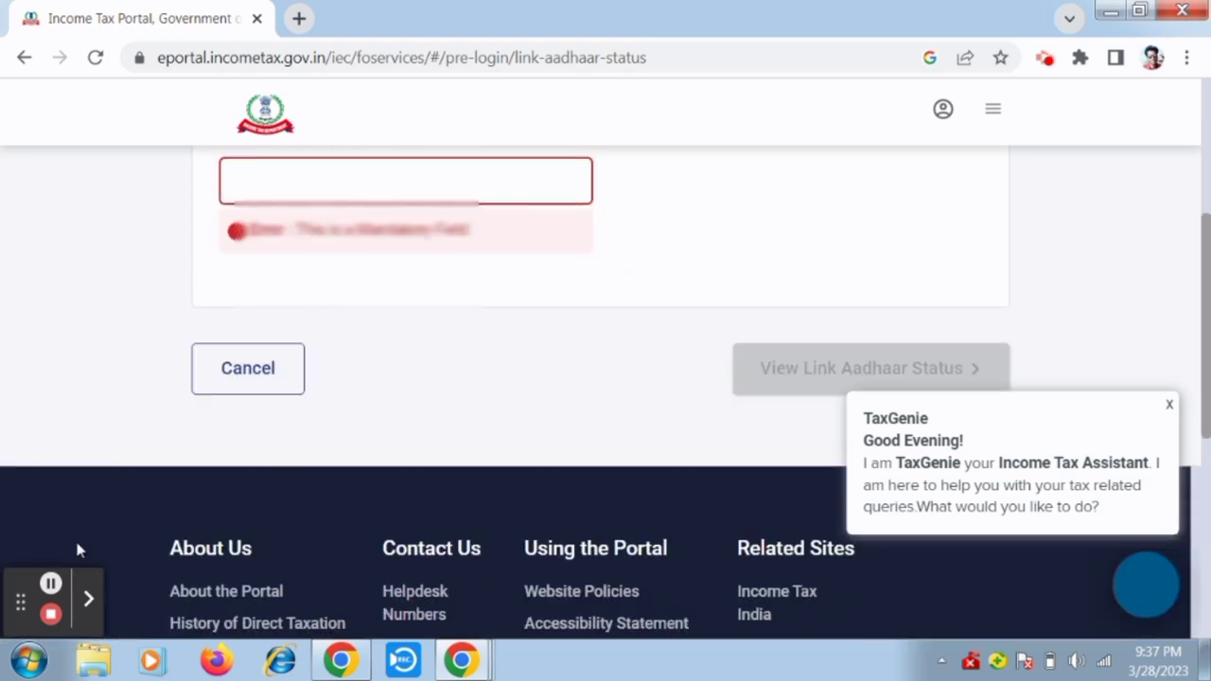
left_click(51, 584)
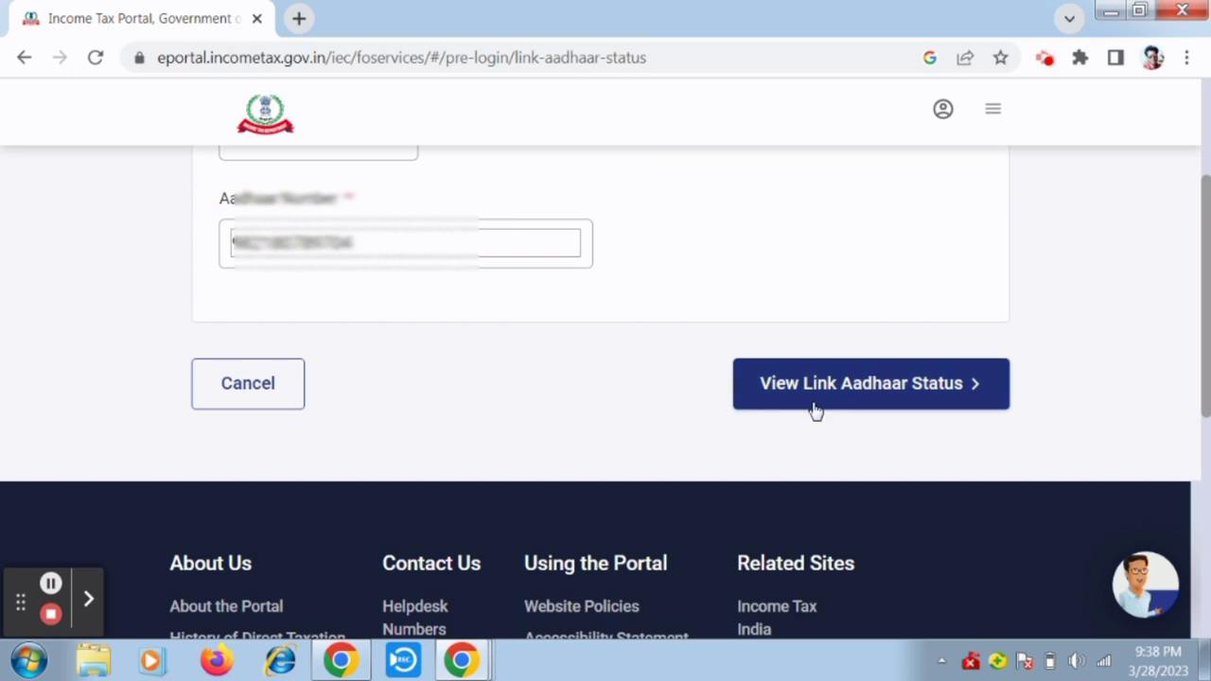
left_click(783, 403)
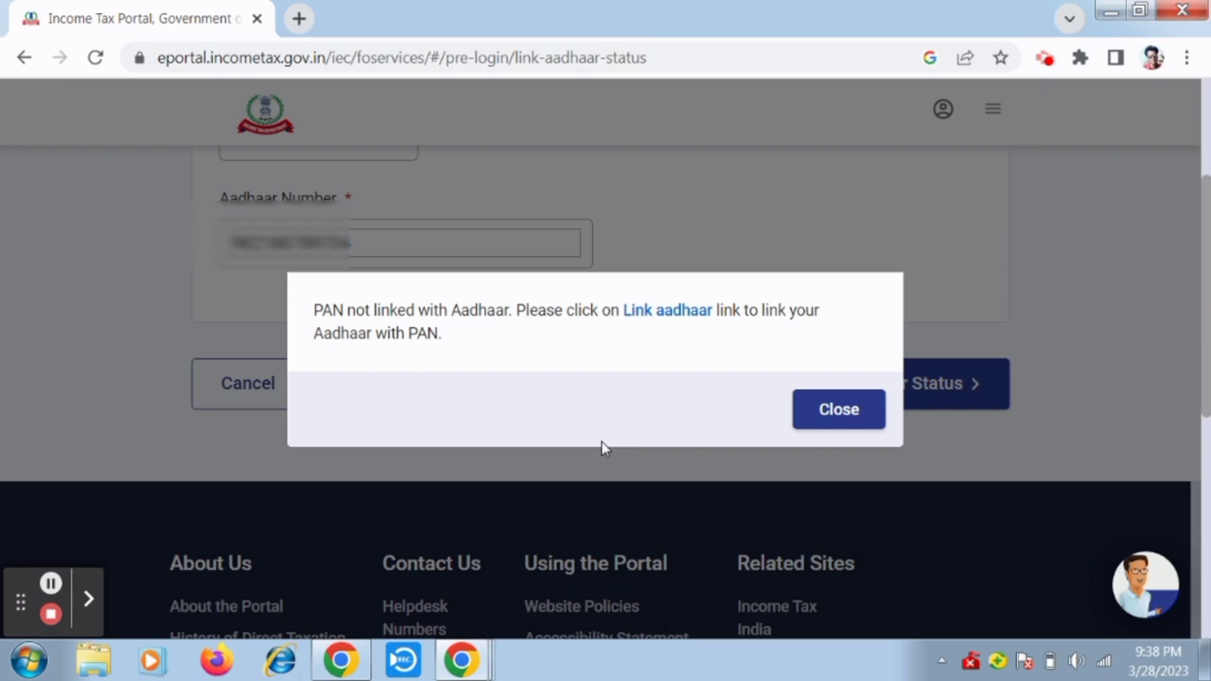
Close the link status message and cancel the status form to return to the portal home page.
left_click(856, 412)
scroll(379, 369, "up", 3)
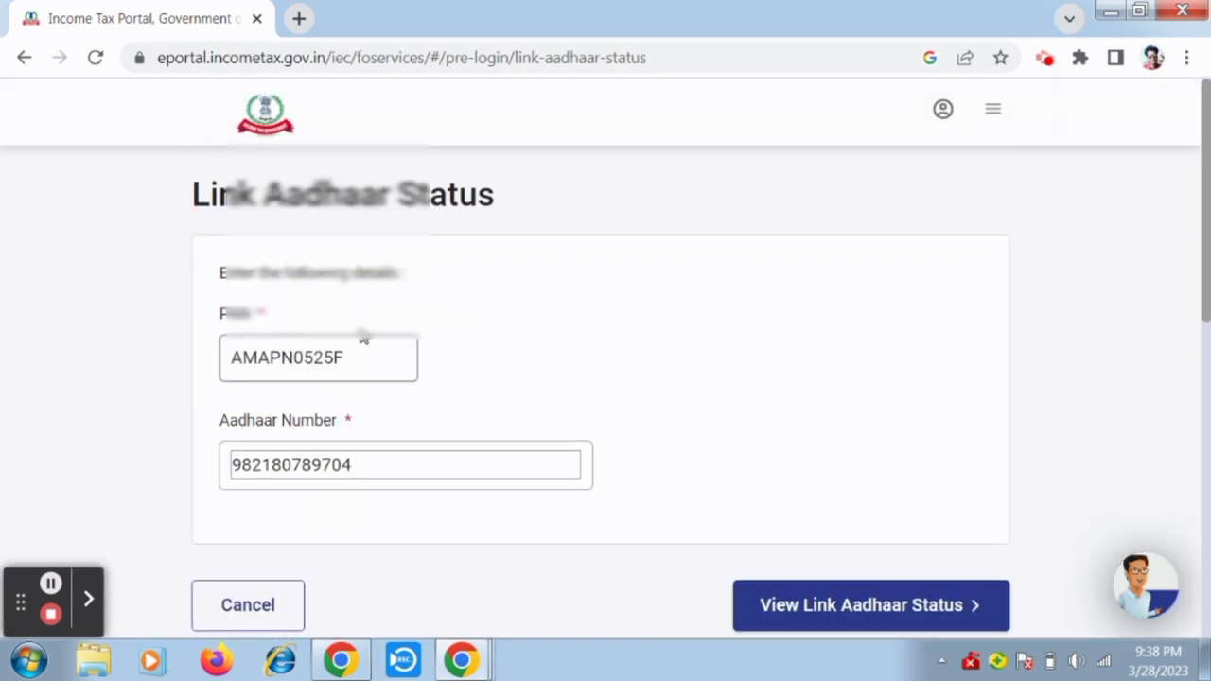
scroll(362, 338, "down", 3)
left_click(282, 375)
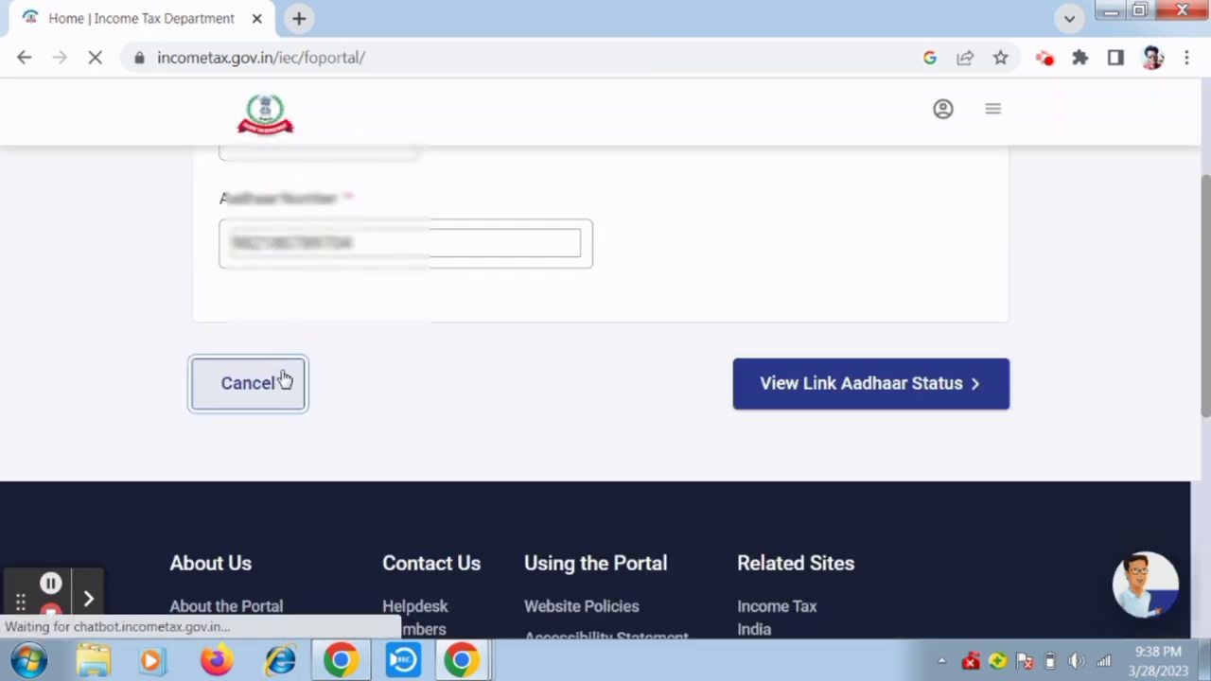
Open the Link Aadhaar service from the home page's quick links.
scroll(297, 372, "down", 2)
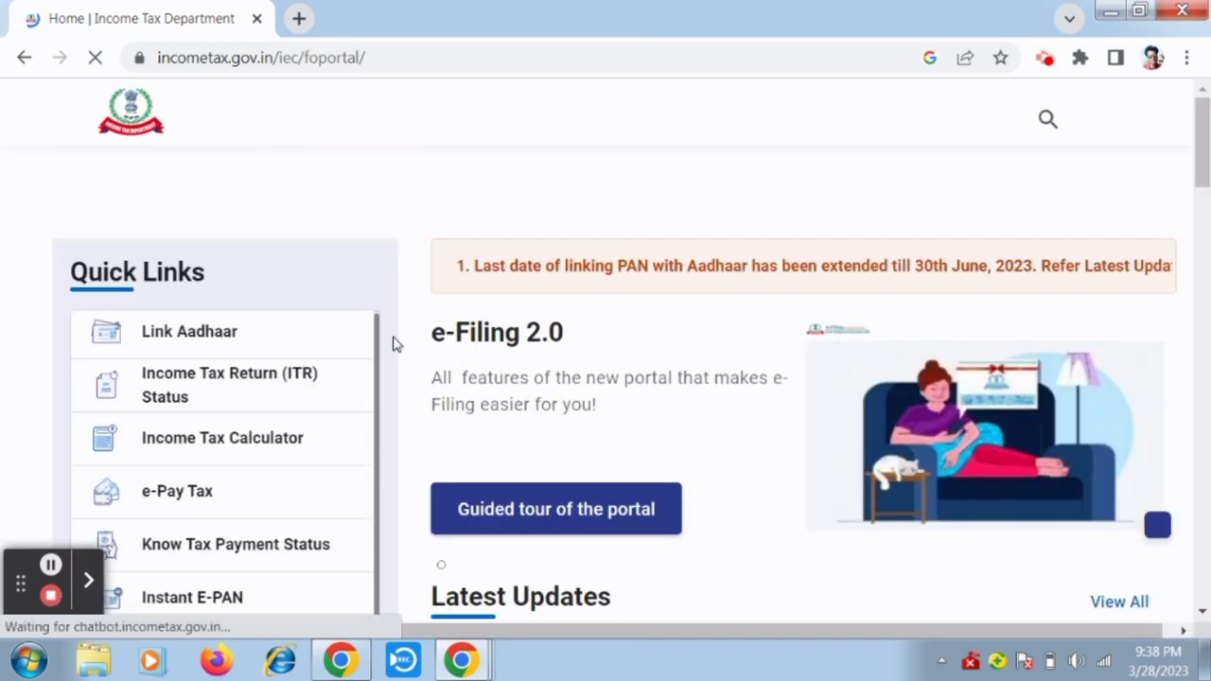
scroll(343, 401, "up", 2)
scroll(334, 409, "down", 2)
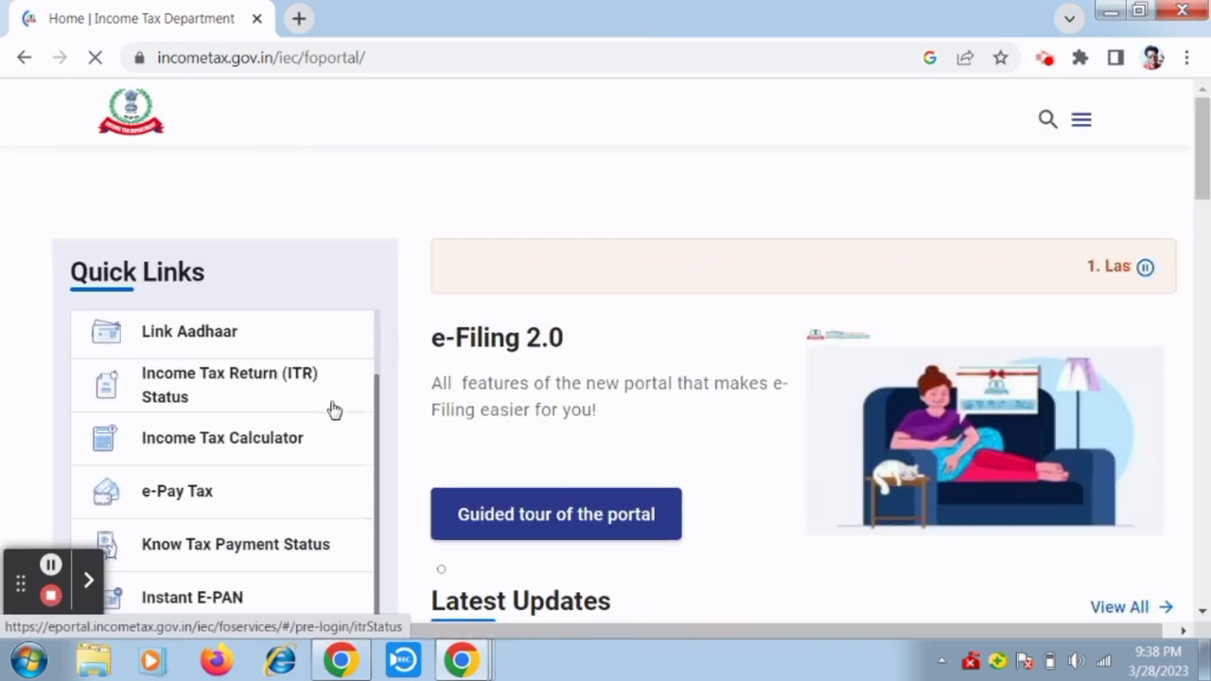
scroll(312, 417, "up", 2)
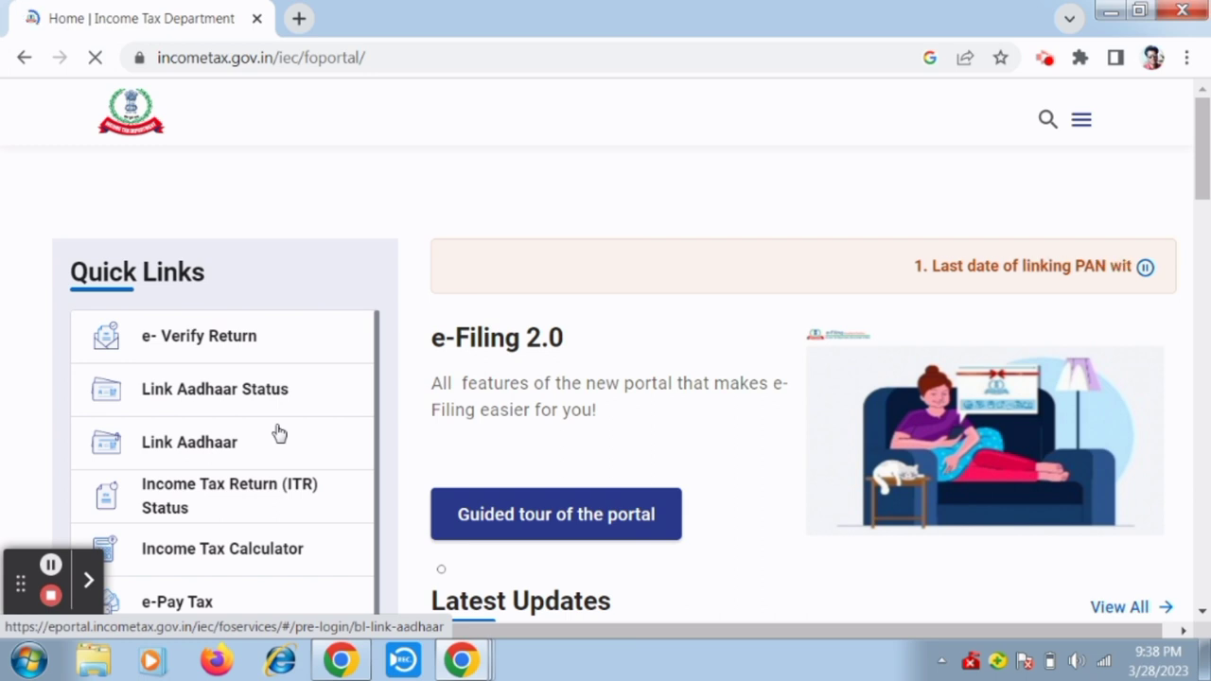
left_click(224, 454)
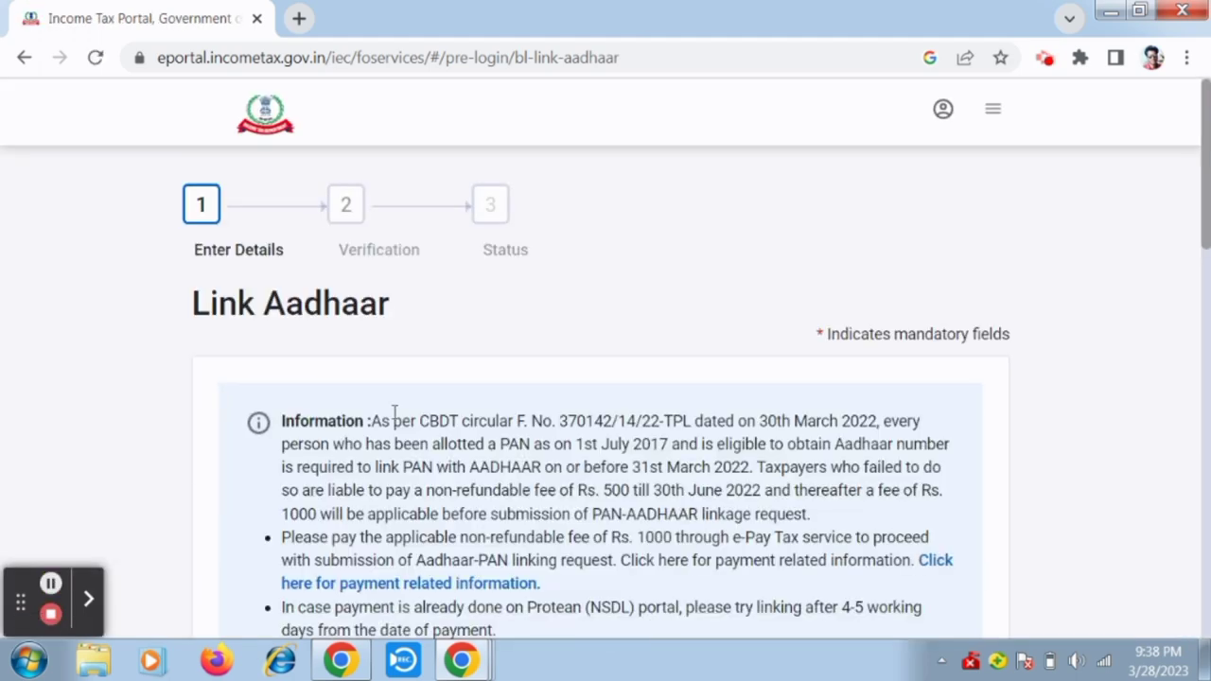
Read the Link Aadhaar fee instructions and the exemption note, and examine the PAN and Aadhaar fields.
scroll(424, 400, "down", 1)
scroll(424, 400, "down", 1)
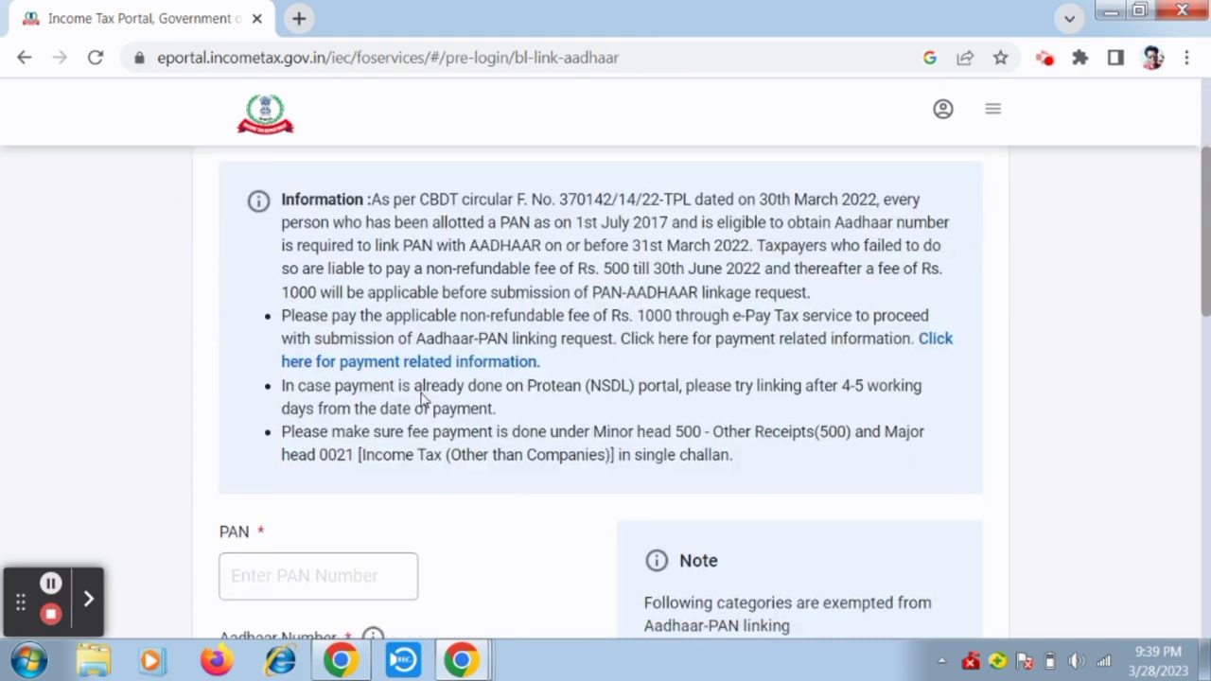
scroll(556, 315, "down", 1)
scroll(555, 315, "down", 1)
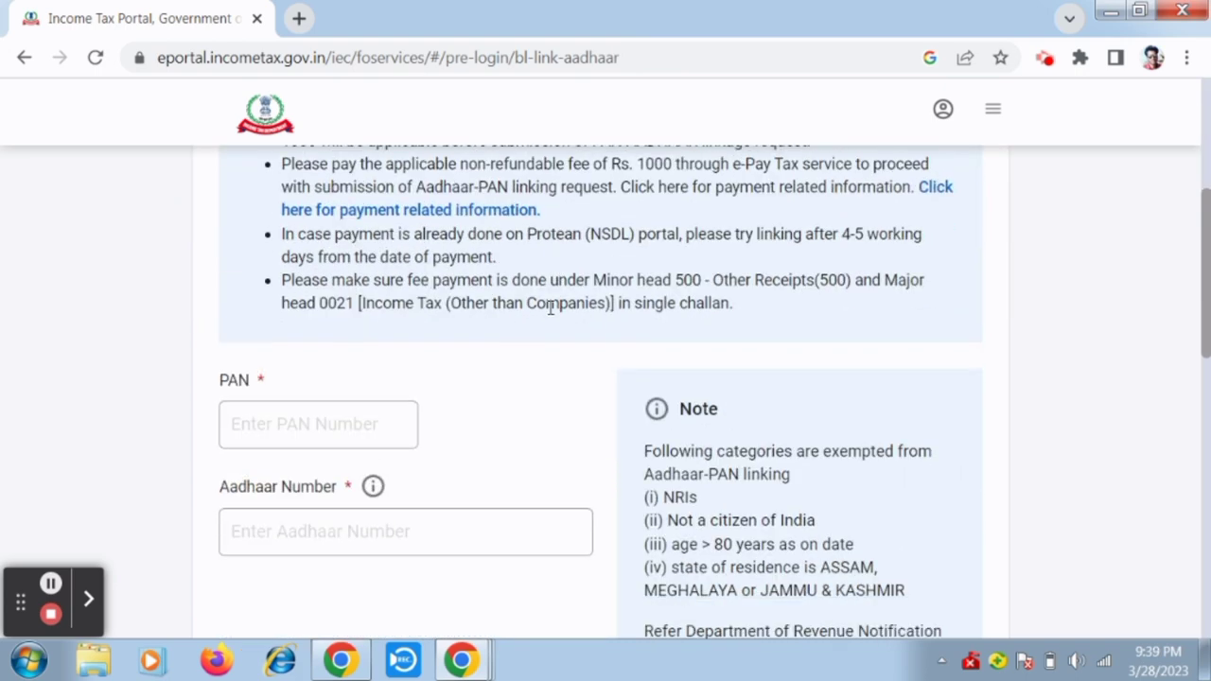
scroll(527, 322, "up", 1)
scroll(527, 322, "down", 1)
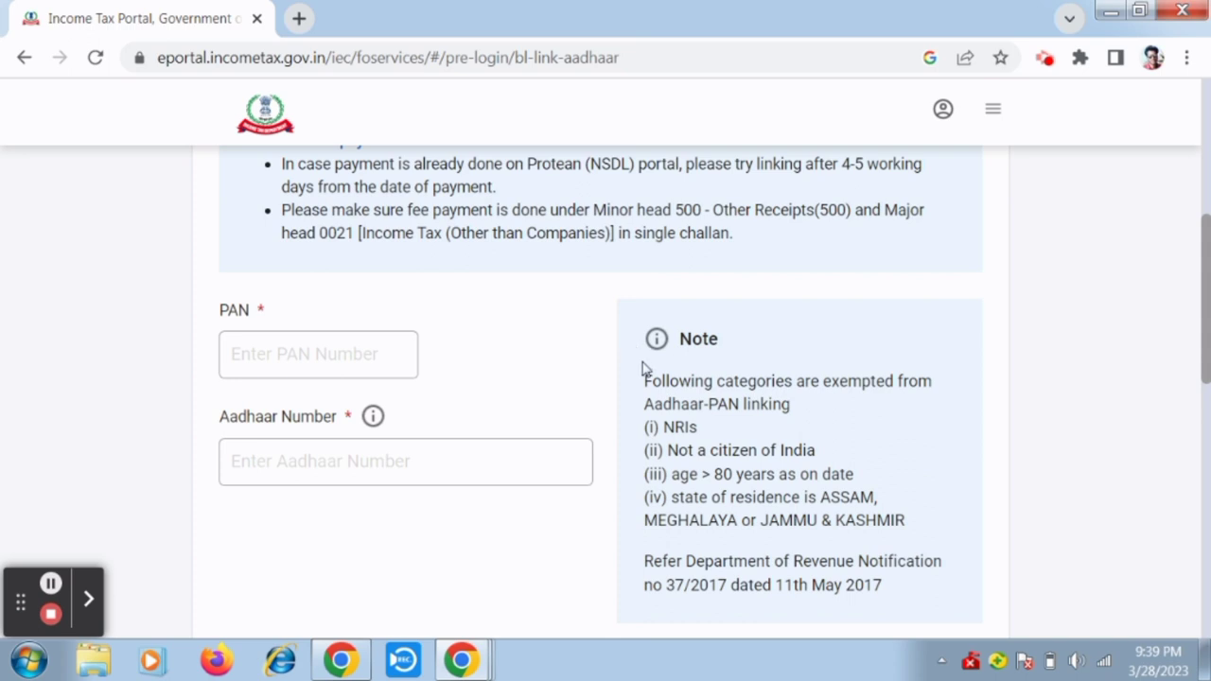
scroll(691, 398, "down", 2)
scroll(719, 393, "down", 1)
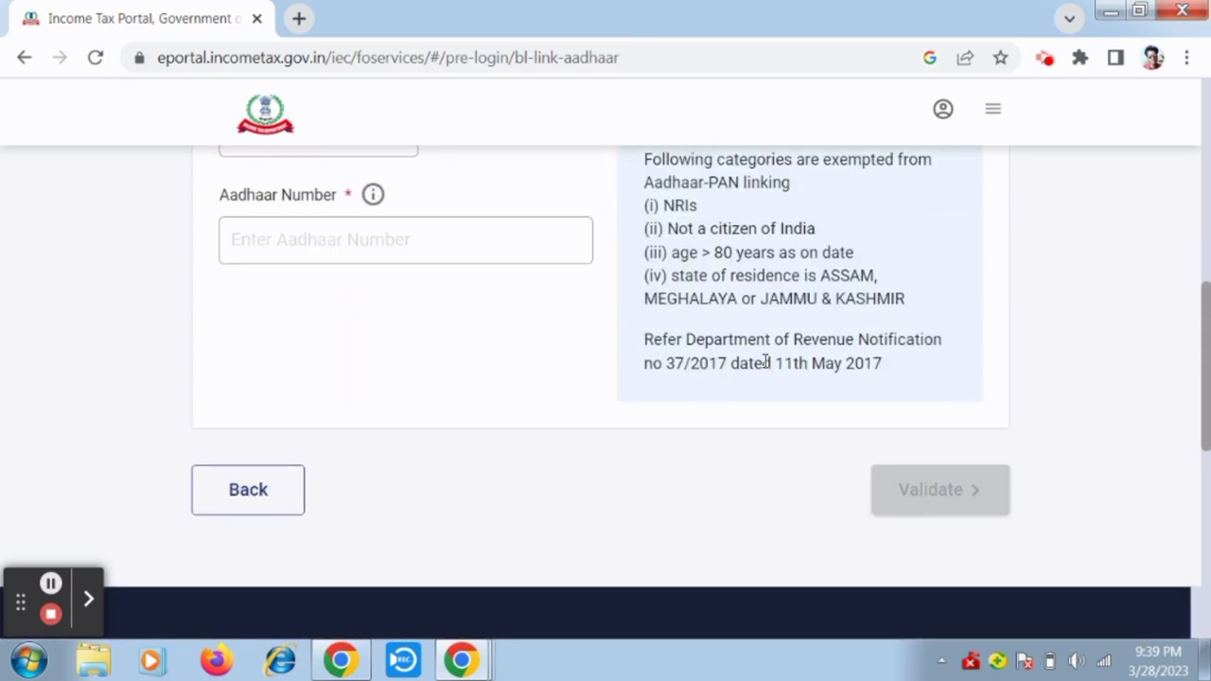
scroll(745, 391, "up", 1)
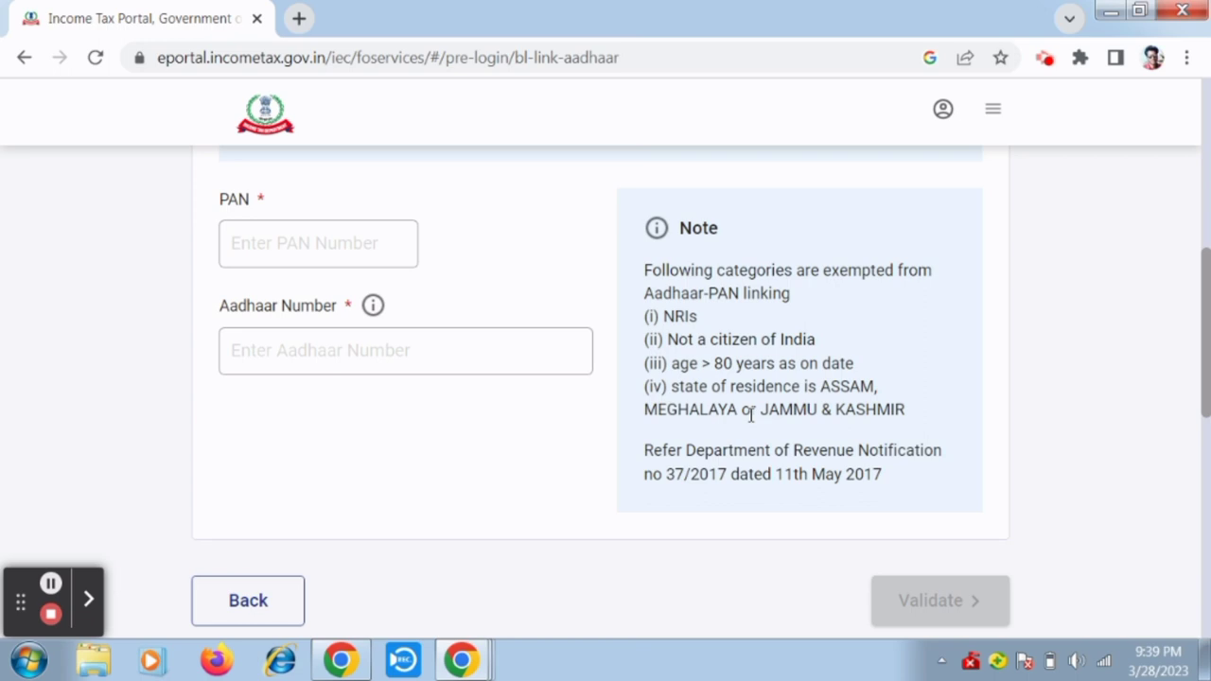
scroll(630, 387, "up", 1)
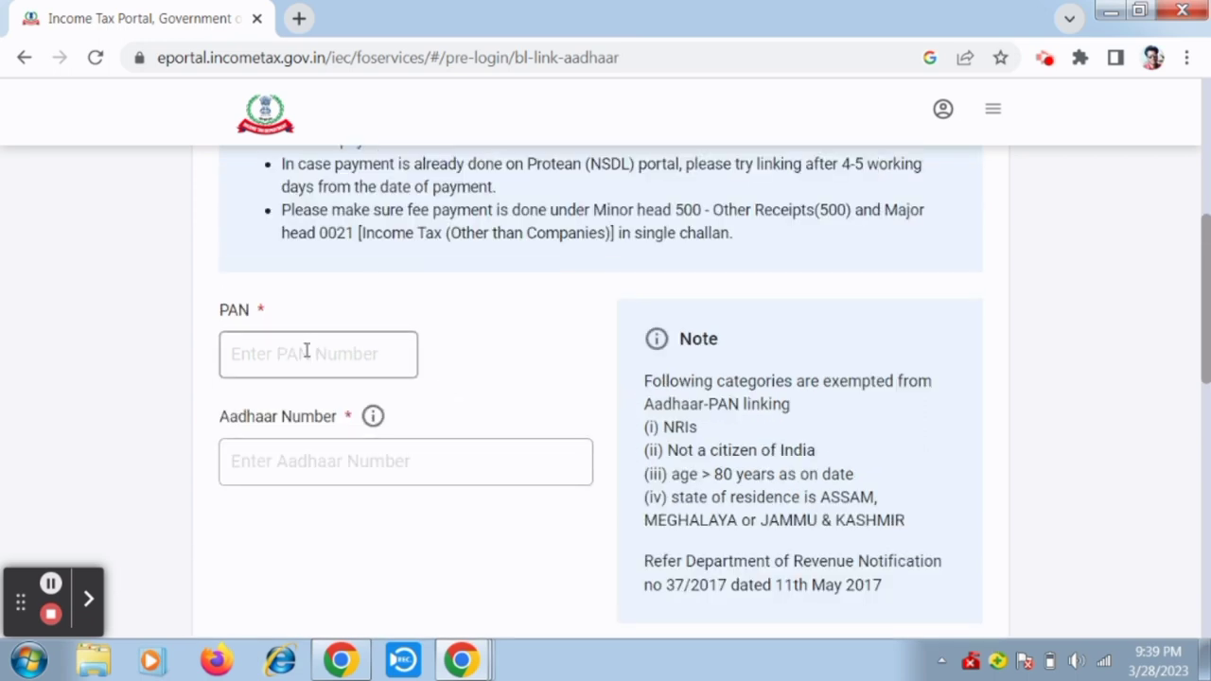
scroll(344, 350, "down", 2)
scroll(346, 352, "up", 1)
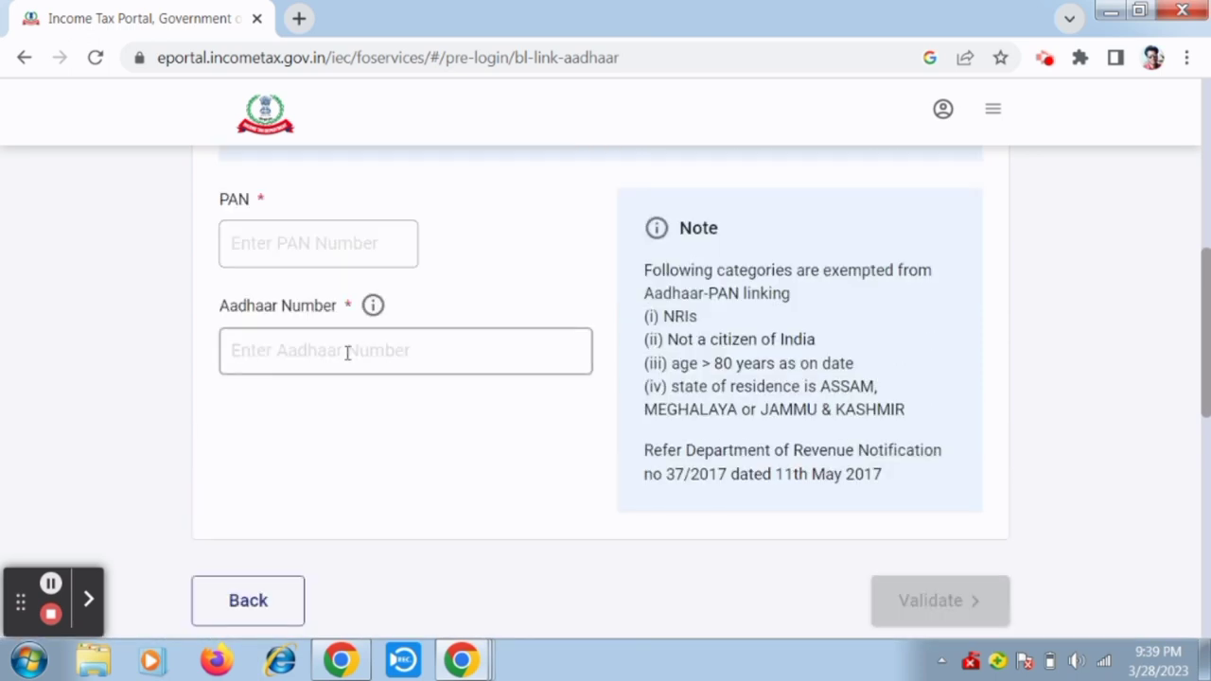
scroll(425, 360, "down", 1)
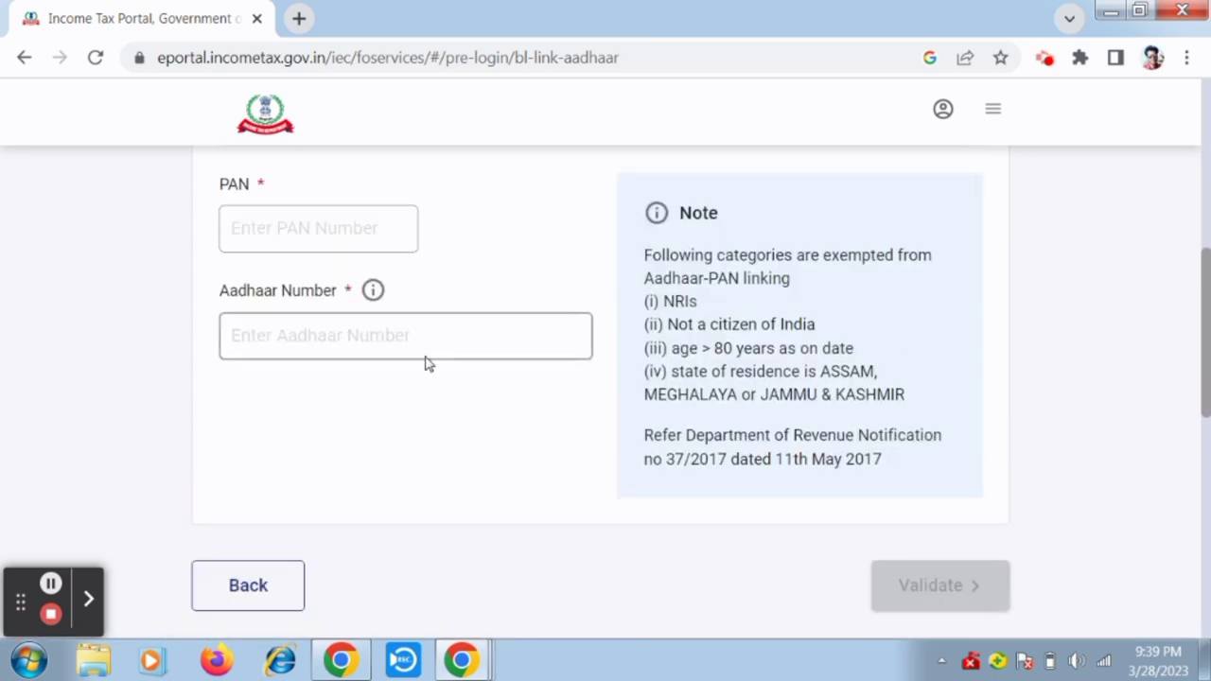
scroll(422, 332, "up", 1)
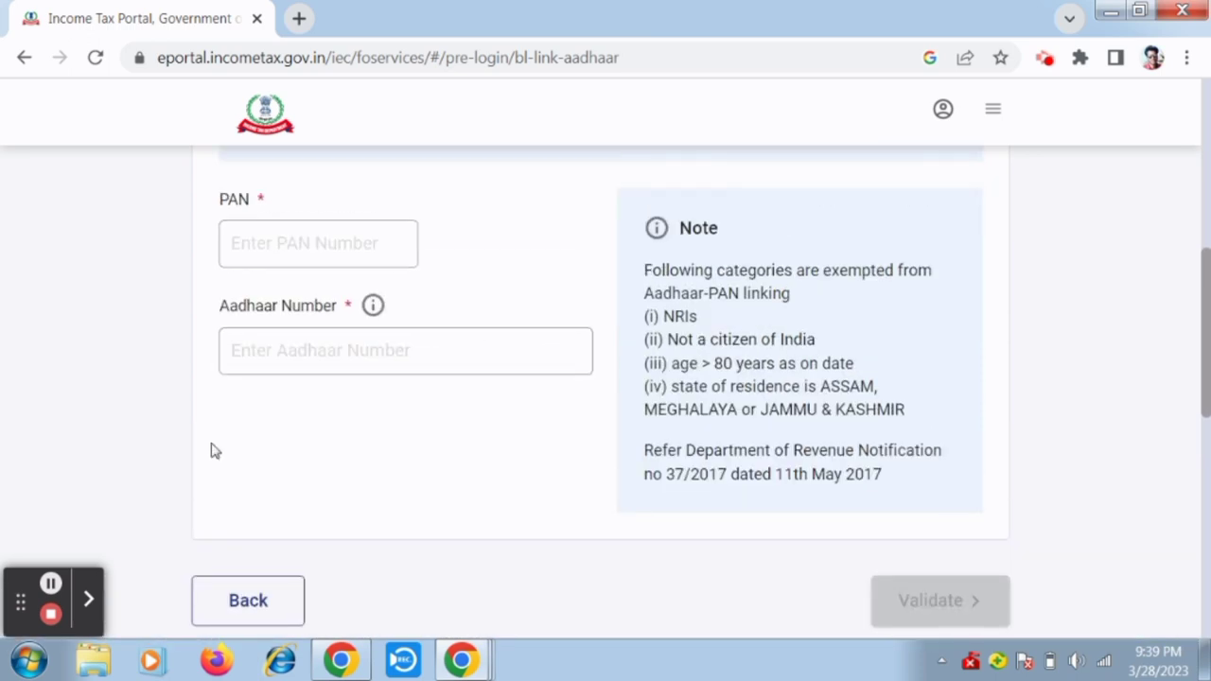
Fill in the PAN and Aadhaar number on the Link Aadhaar form and validate them.
left_click(50, 585)
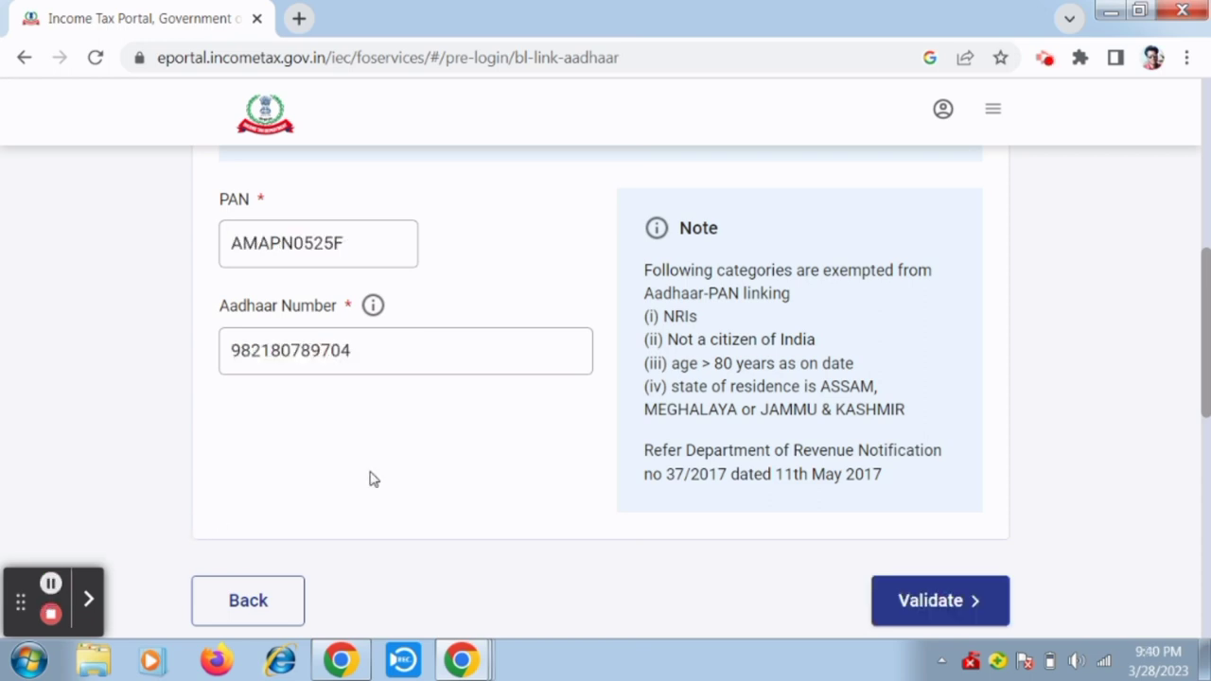
scroll(662, 435, "down", 1)
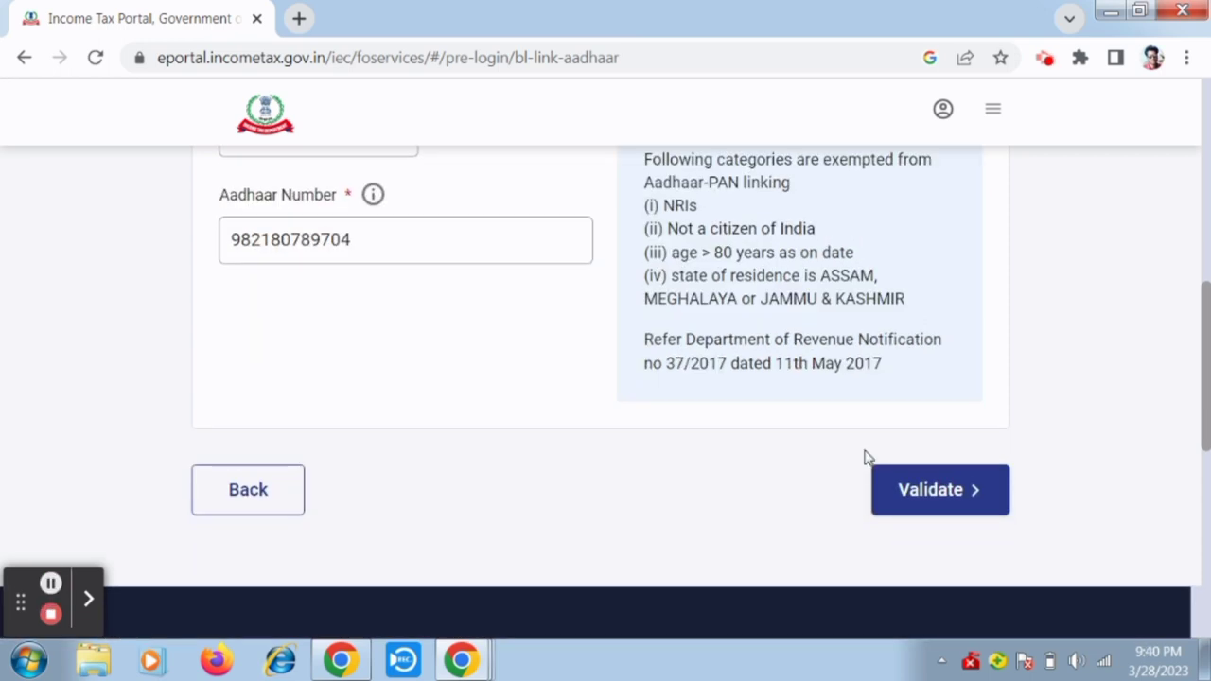
left_click(932, 500)
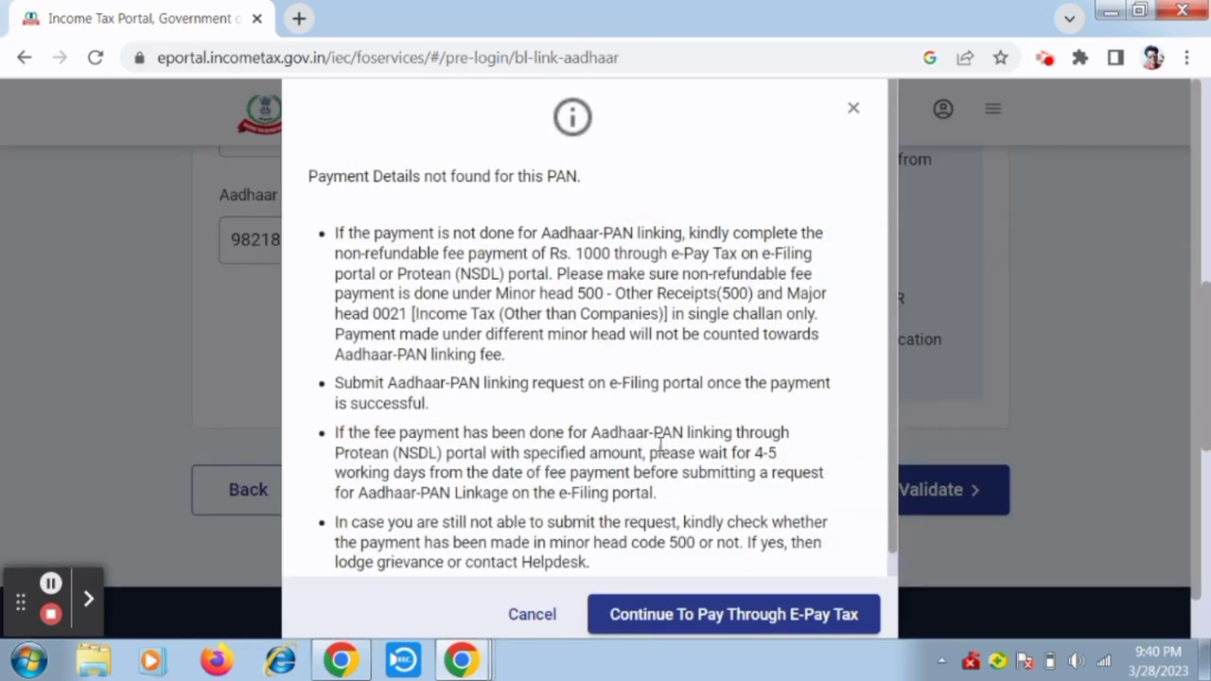
Review the payment details notice and continue to pay the linking fee through e-Pay Tax.
scroll(599, 392, "down", 1)
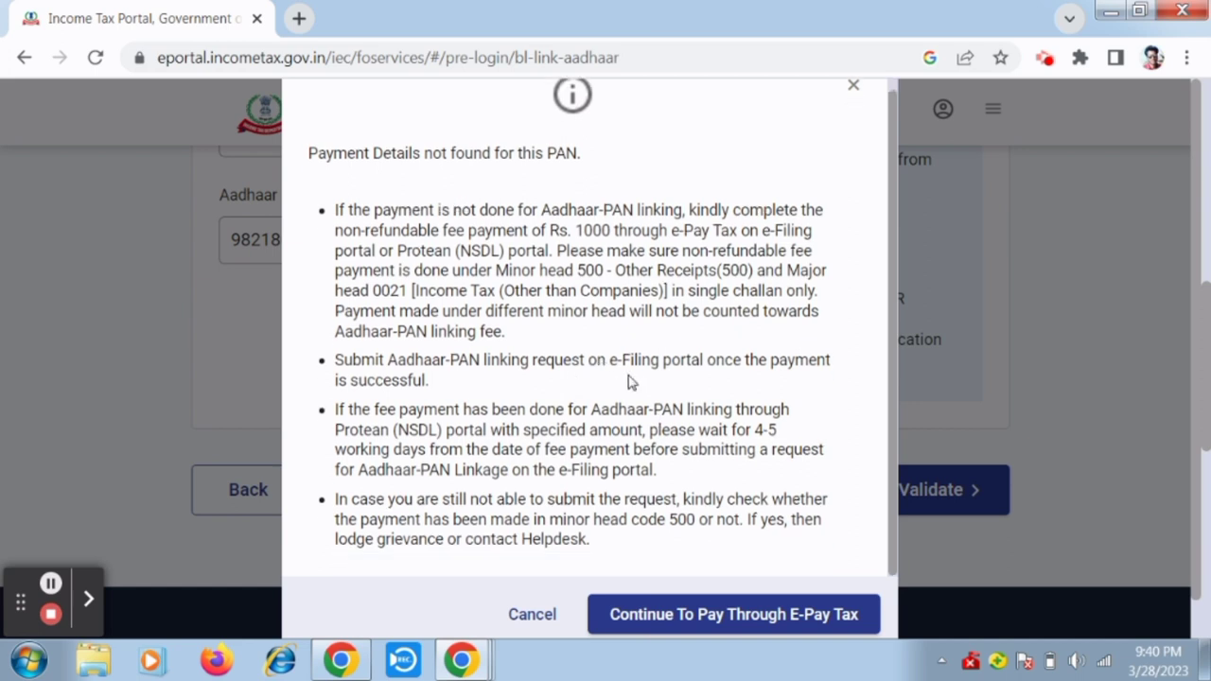
scroll(625, 381, "down", 1)
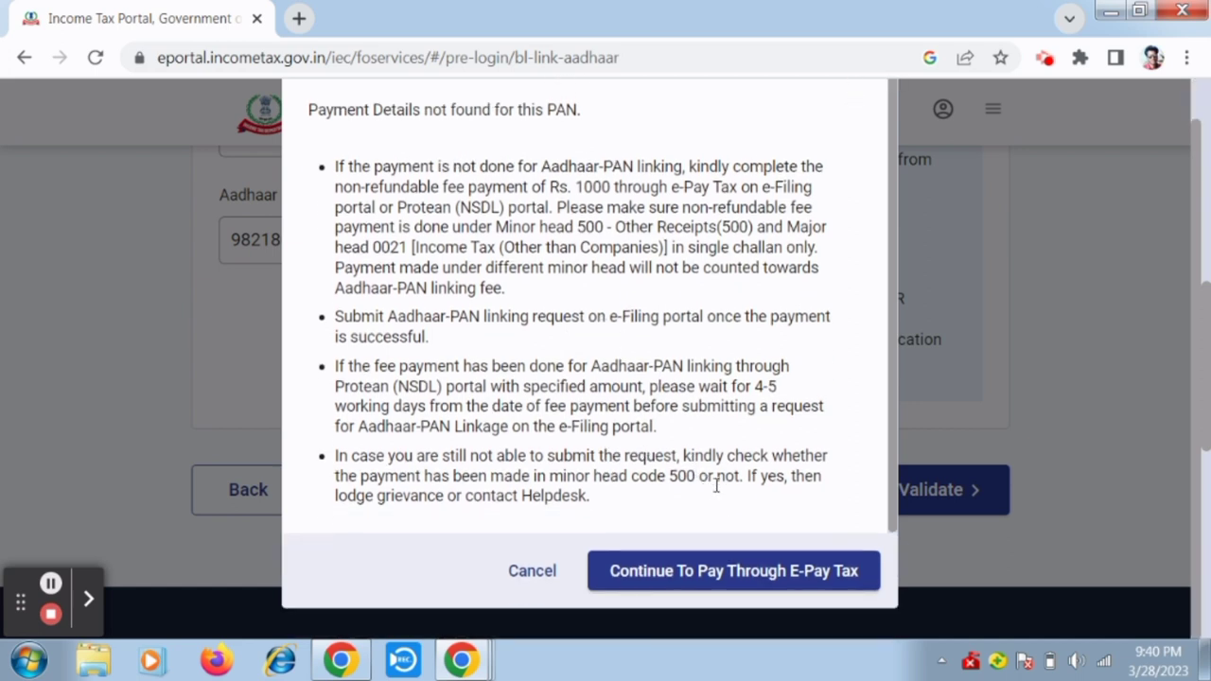
left_click(752, 572)
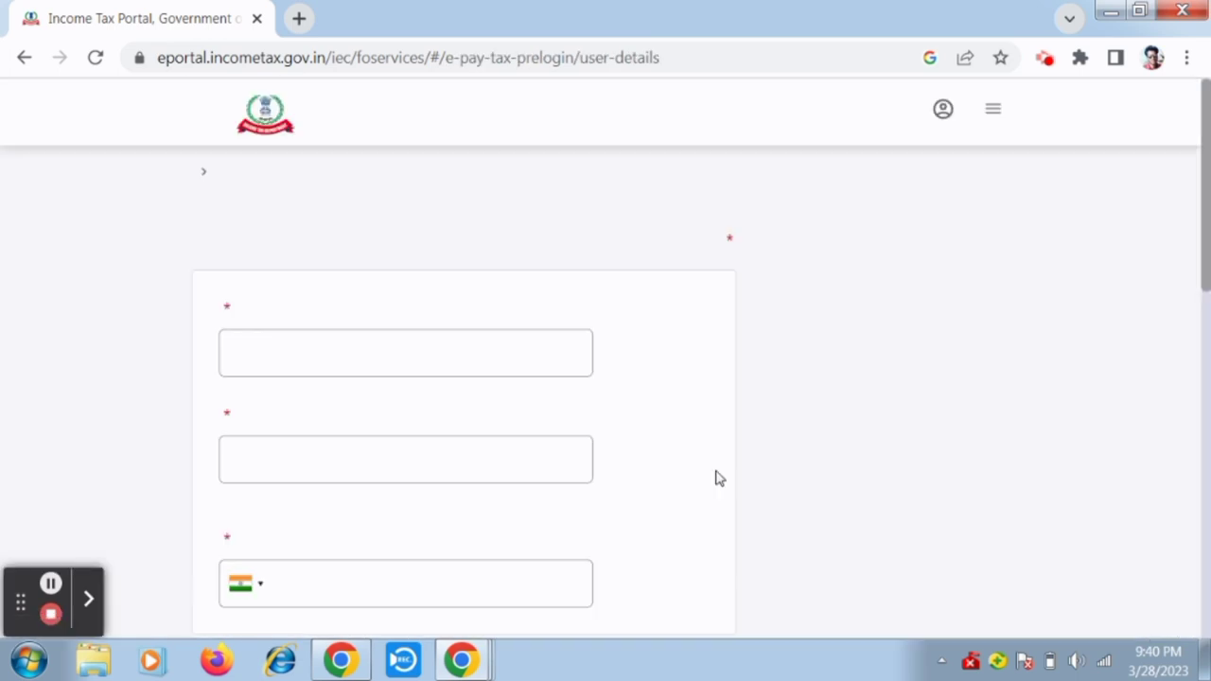
Fill in the PAN, its confirmation and the mobile number on the e-Pay Tax form, and continue to OTP verification.
scroll(714, 389, "down", 1)
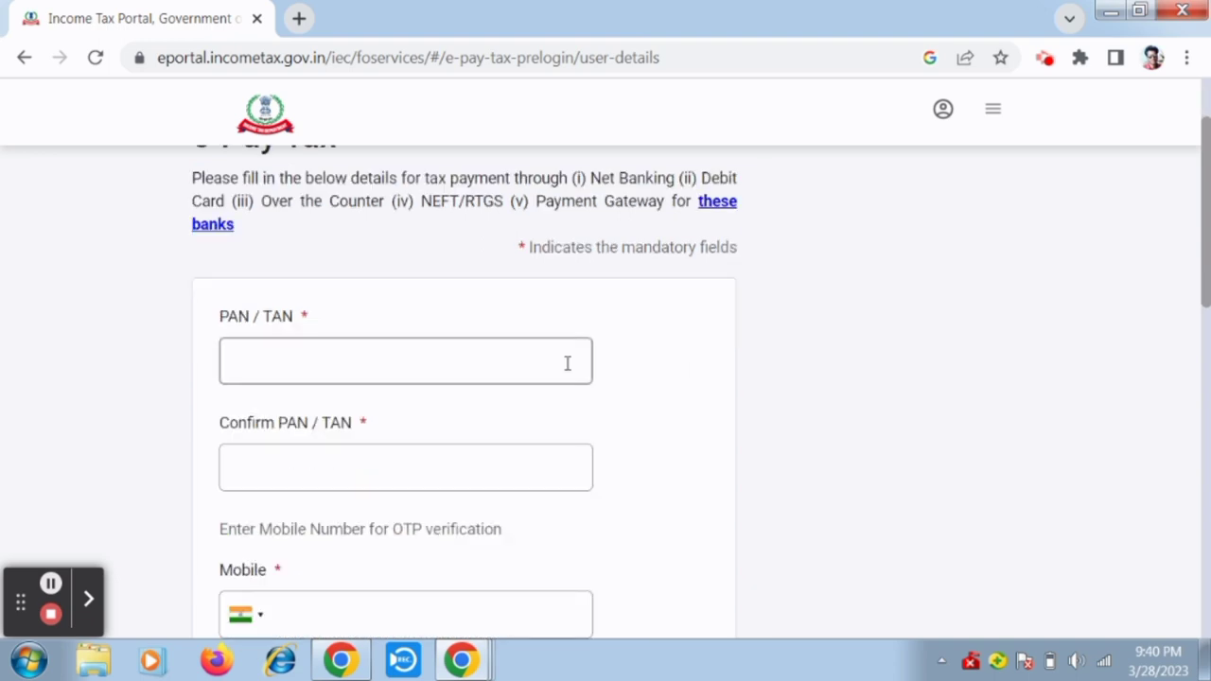
scroll(251, 356, "down", 1)
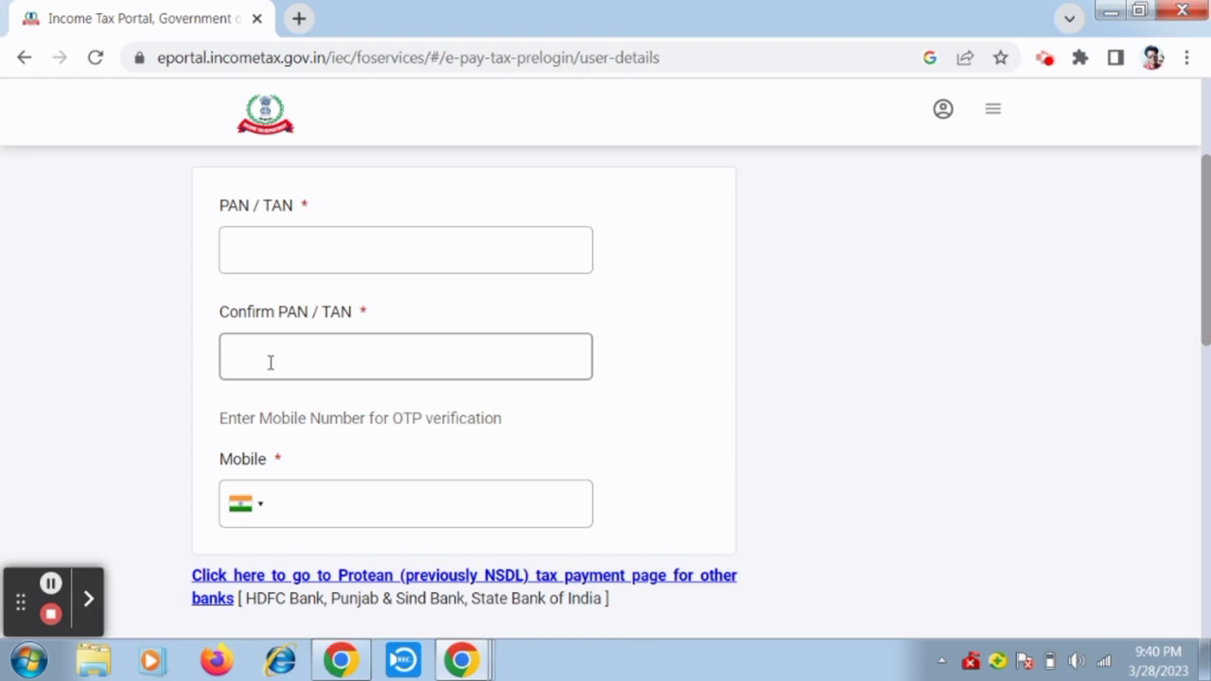
scroll(422, 388, "down", 1)
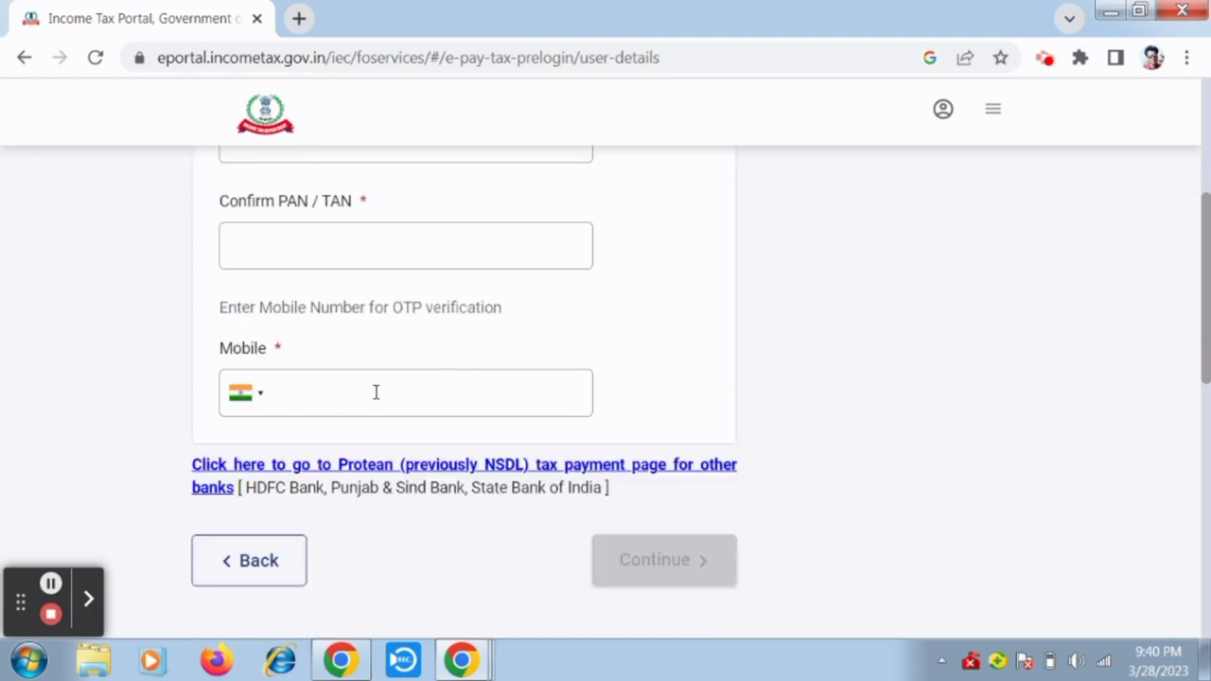
left_click(51, 584)
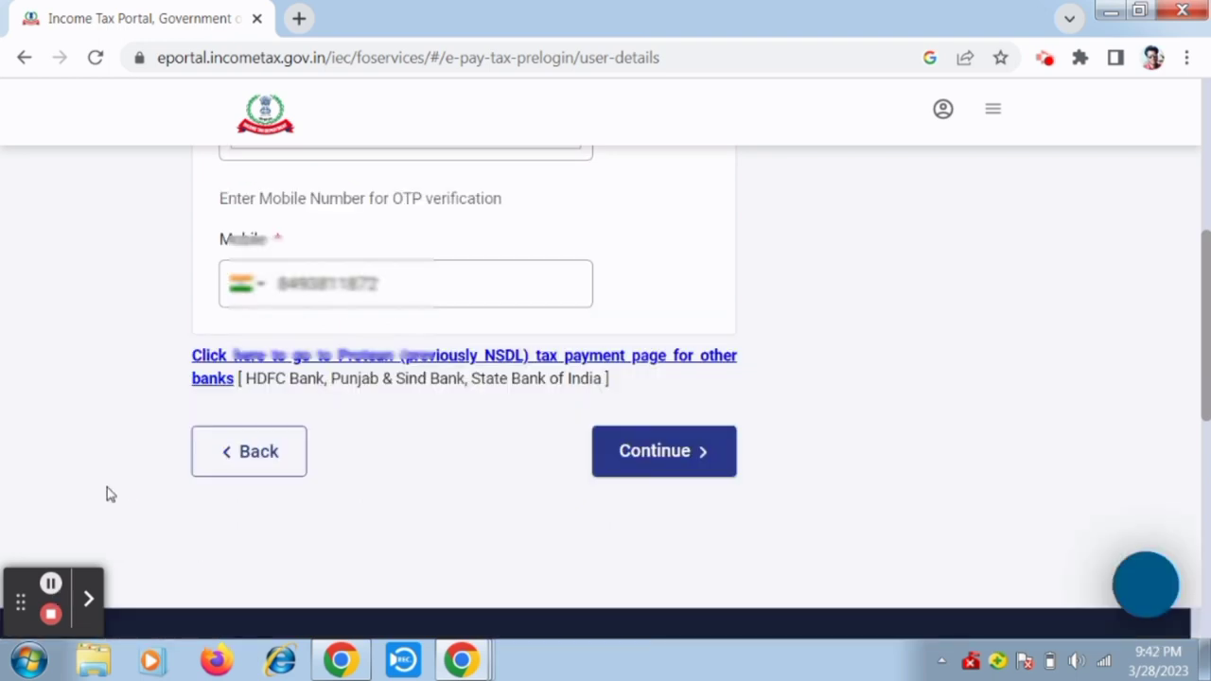
left_click(631, 465)
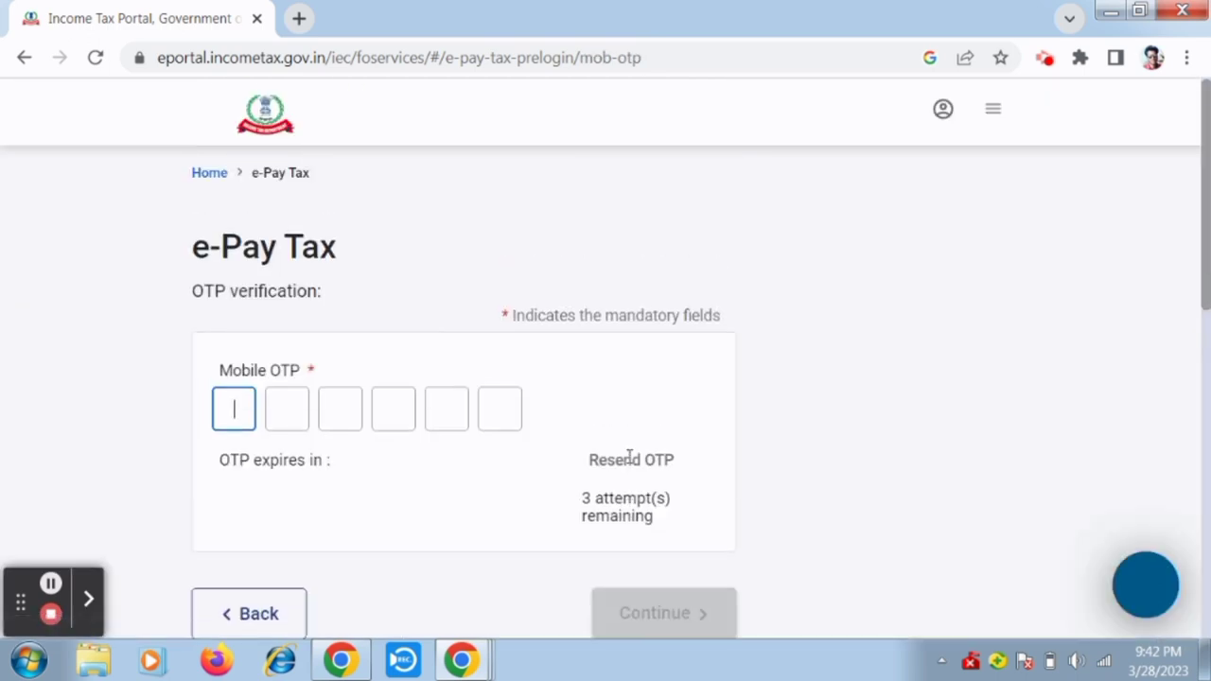
Enter the mobile OTP to verify the number and continue to the new payment categories.
scroll(543, 439, "down", 1)
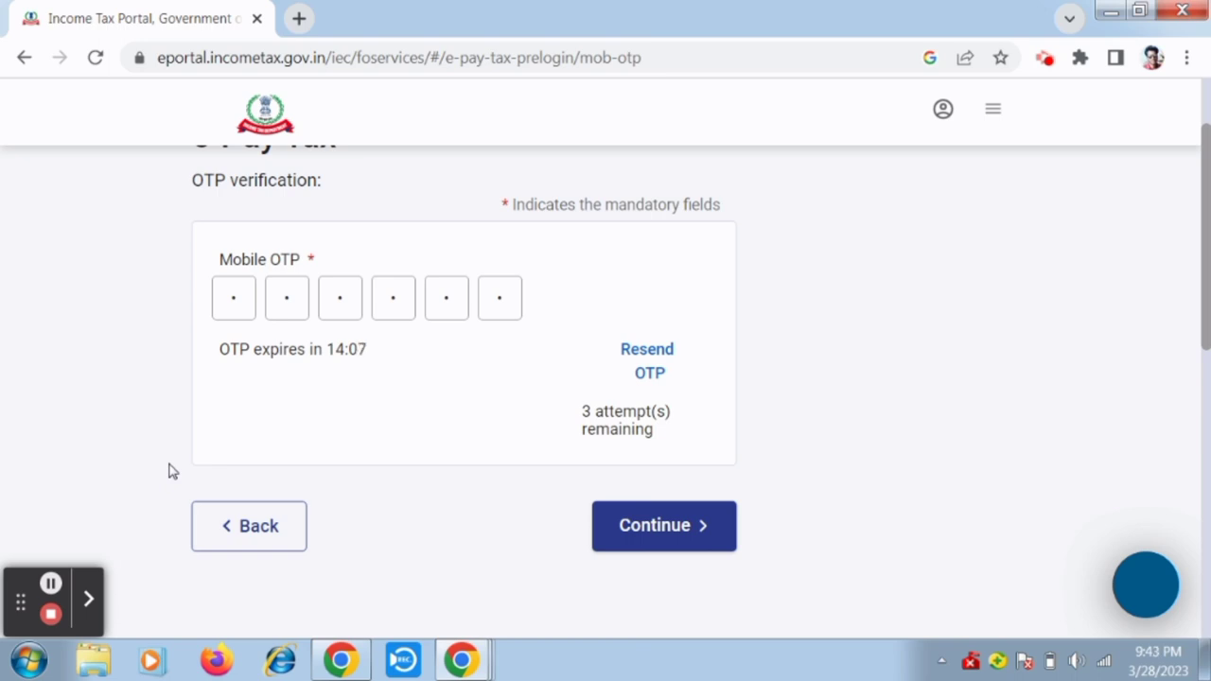
left_click(696, 530)
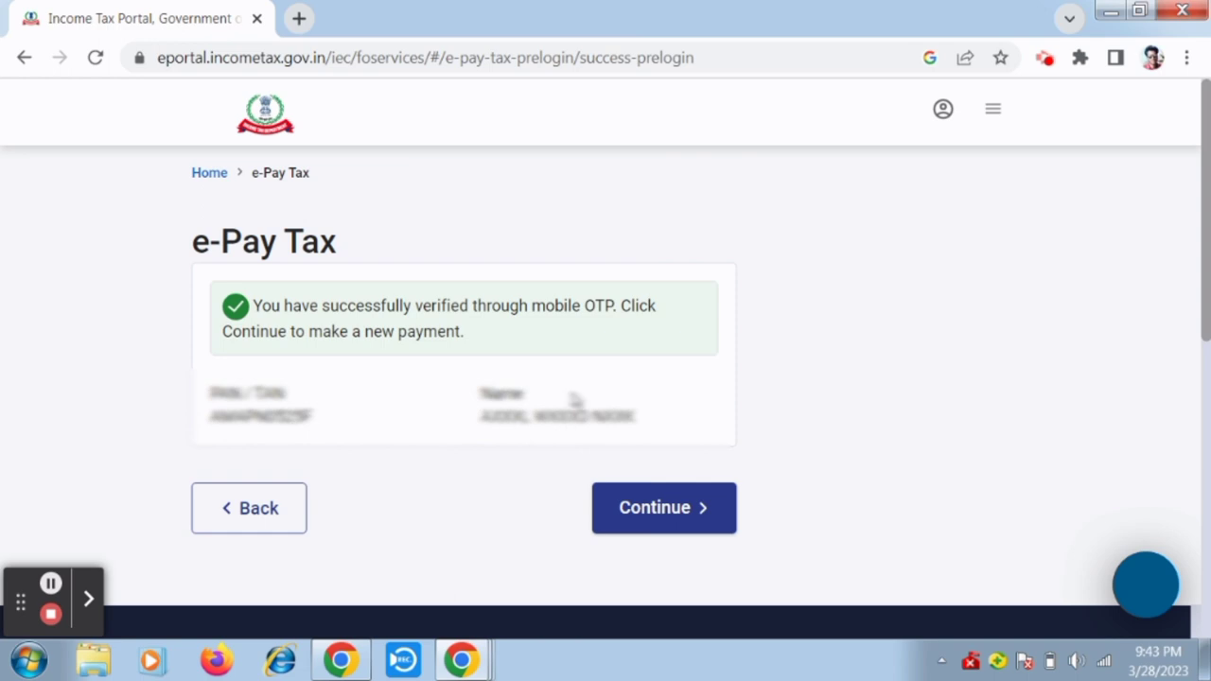
left_click(660, 497)
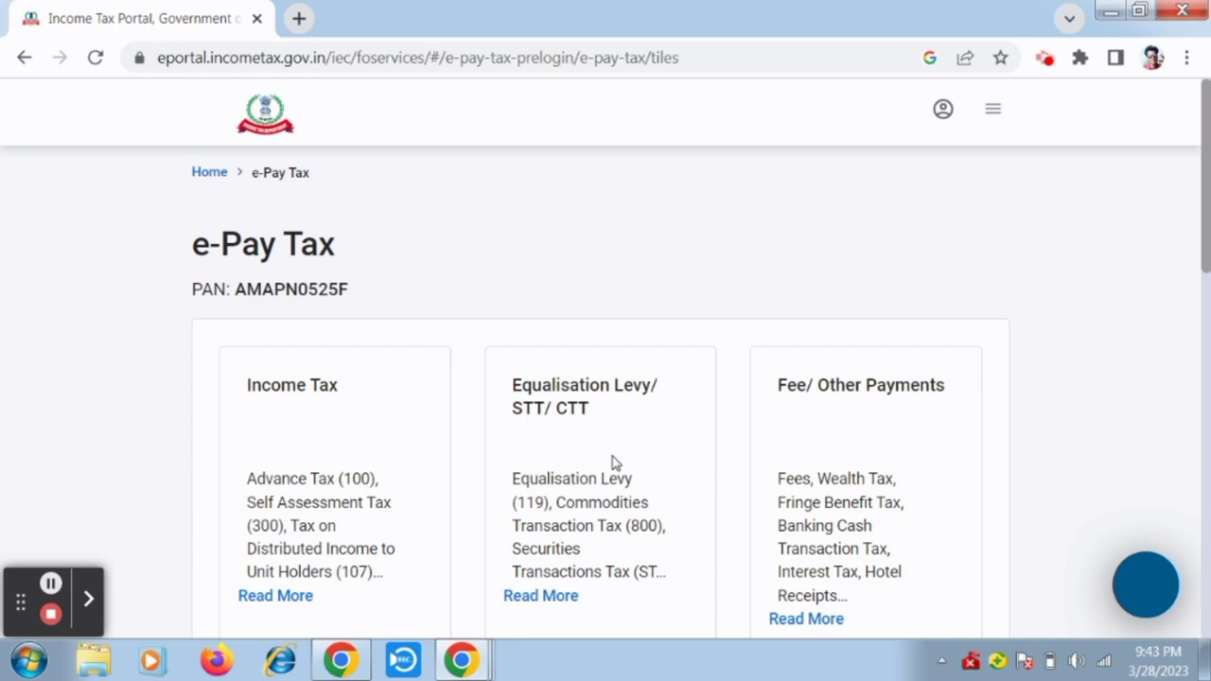
Choose the Income Tax payment category and proceed with a new payment.
scroll(456, 386, "down", 2)
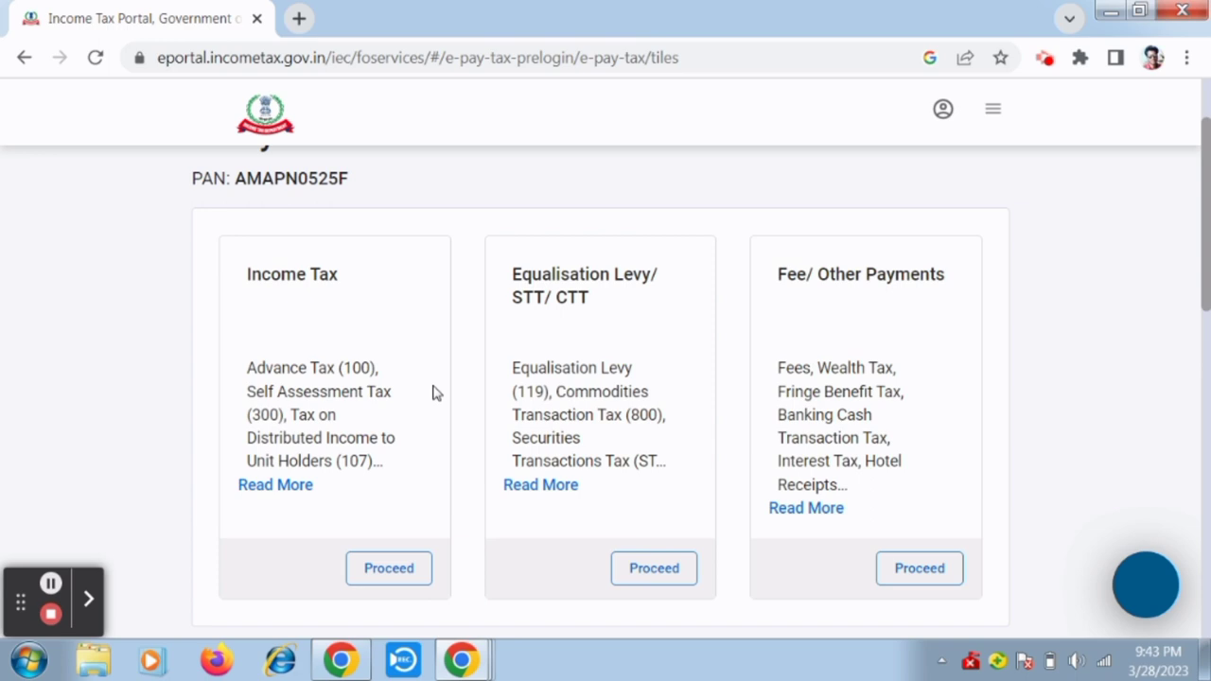
scroll(433, 393, "down", 2)
left_click(397, 459)
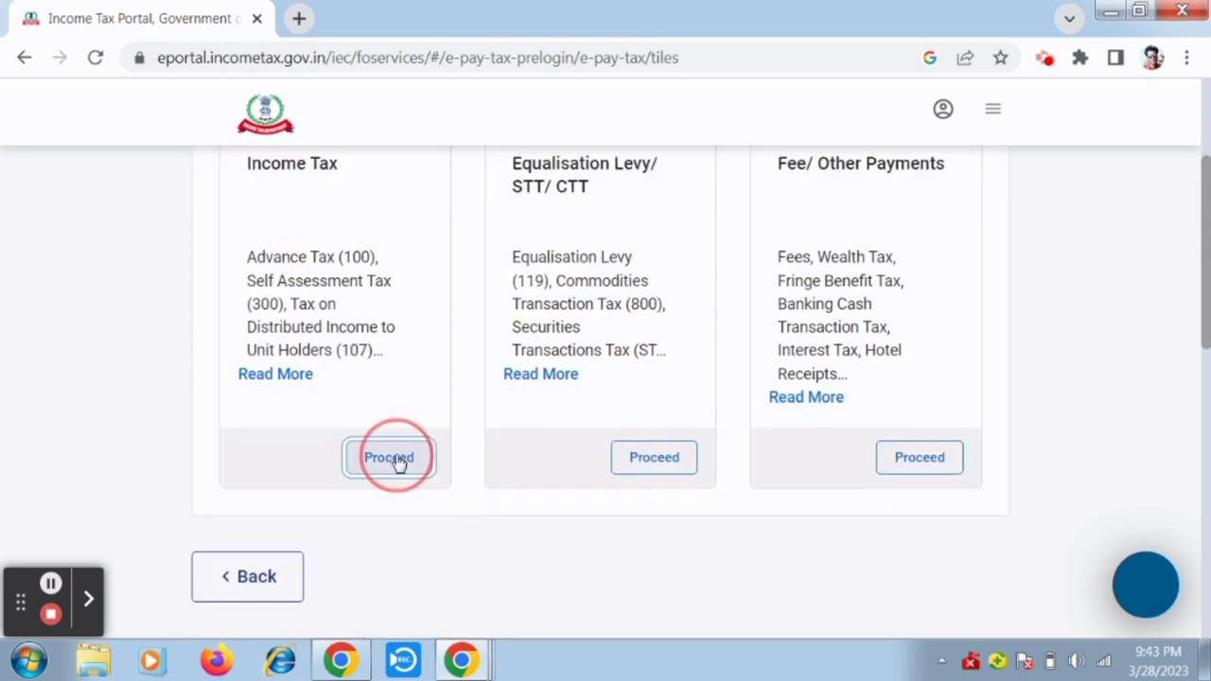
Set the Assessment Year of the new payment to 2022-23.
scroll(423, 433, "down", 2)
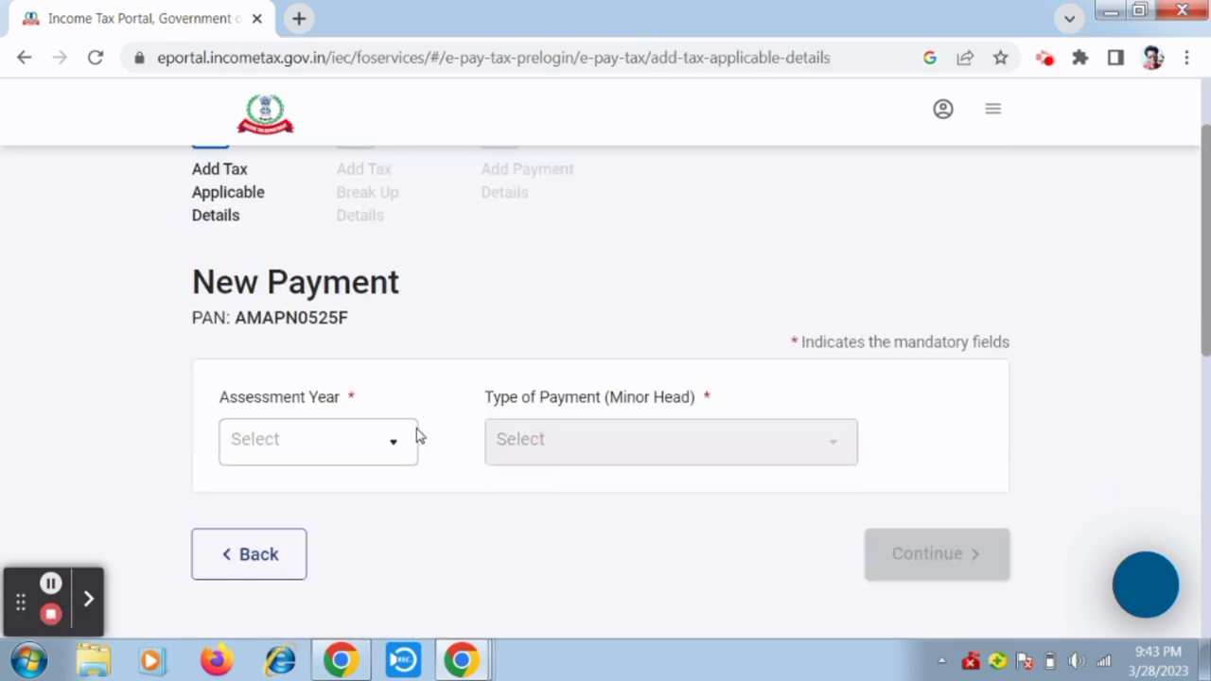
left_click(381, 445)
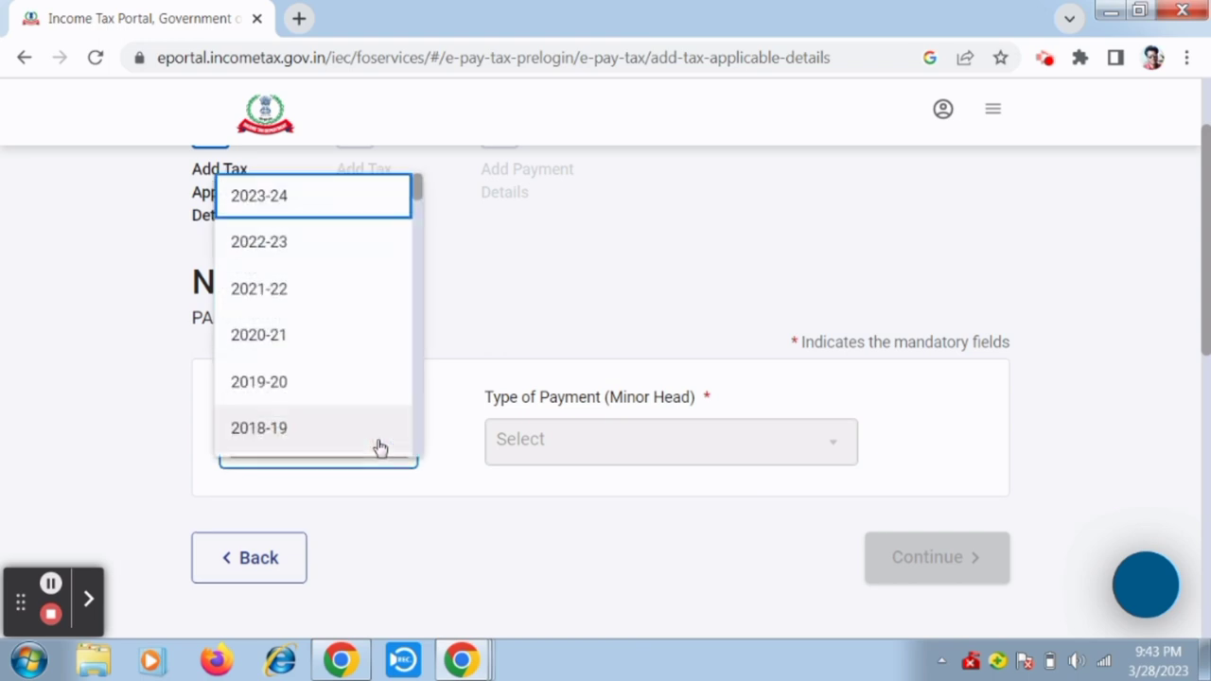
left_click(350, 248)
Set the Type of Payment (Minor Head) to Other Receipts (500) and continue to the tax break-up details.
scroll(405, 262, "down", 2)
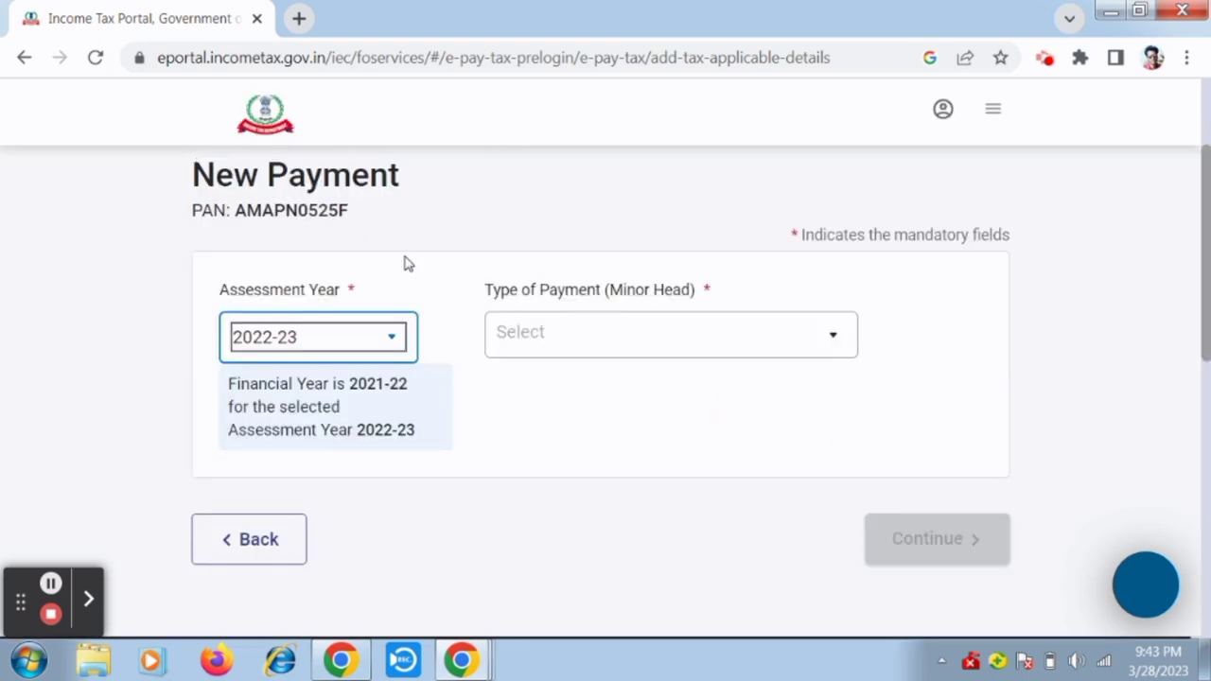
left_click(567, 335)
left_click(571, 333)
left_click(570, 331)
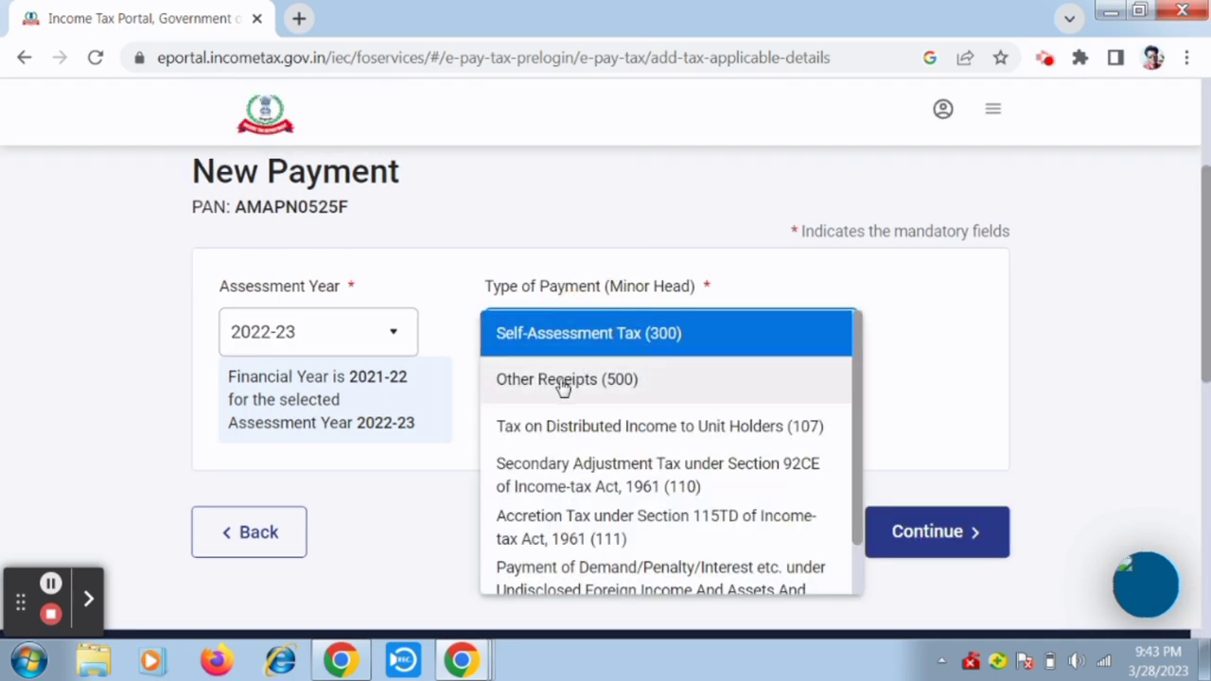
left_click(563, 382)
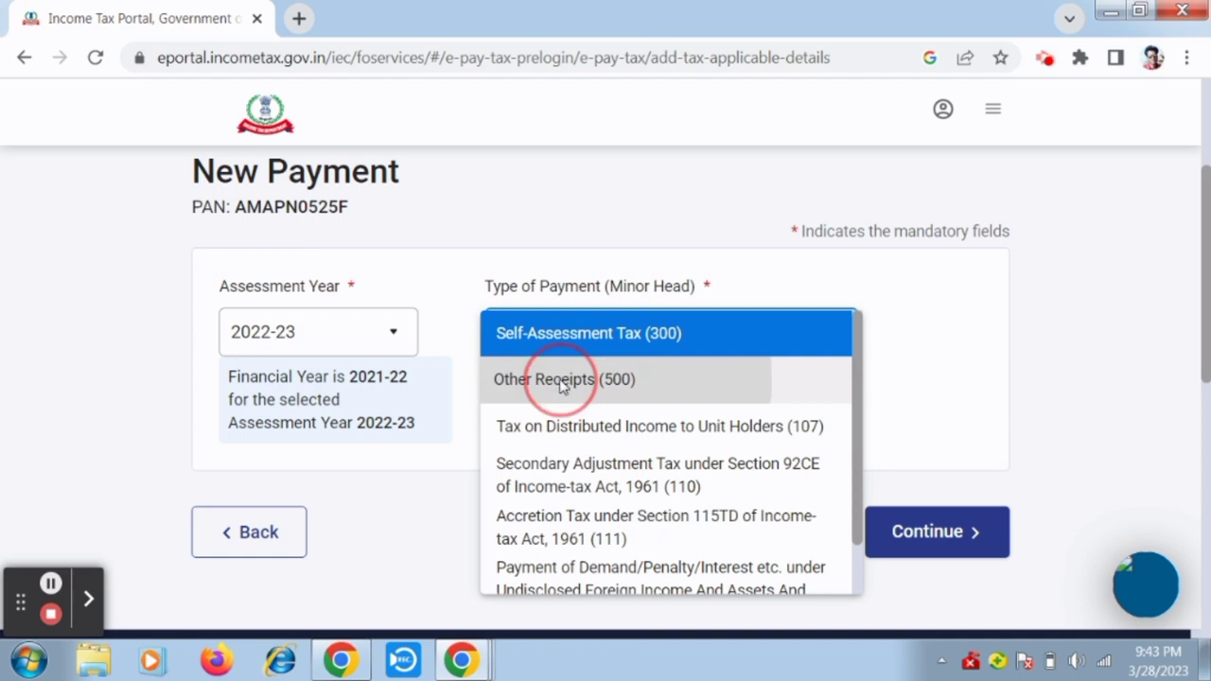
scroll(526, 489, "down", 1)
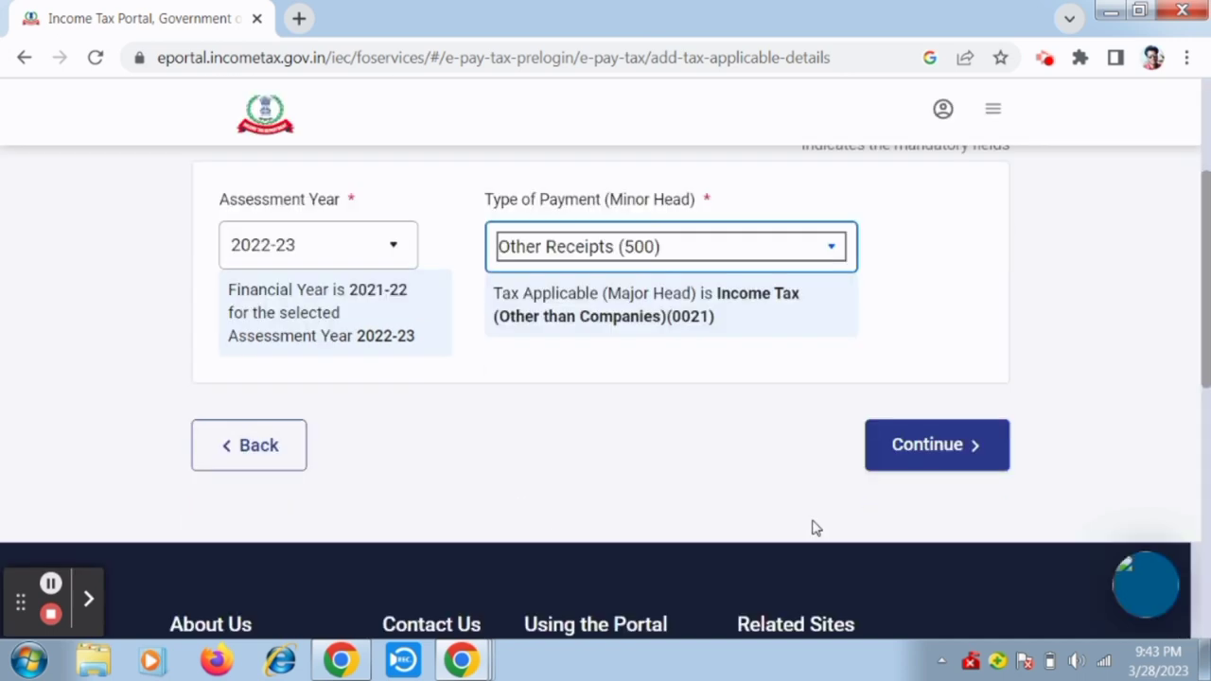
left_click(937, 440)
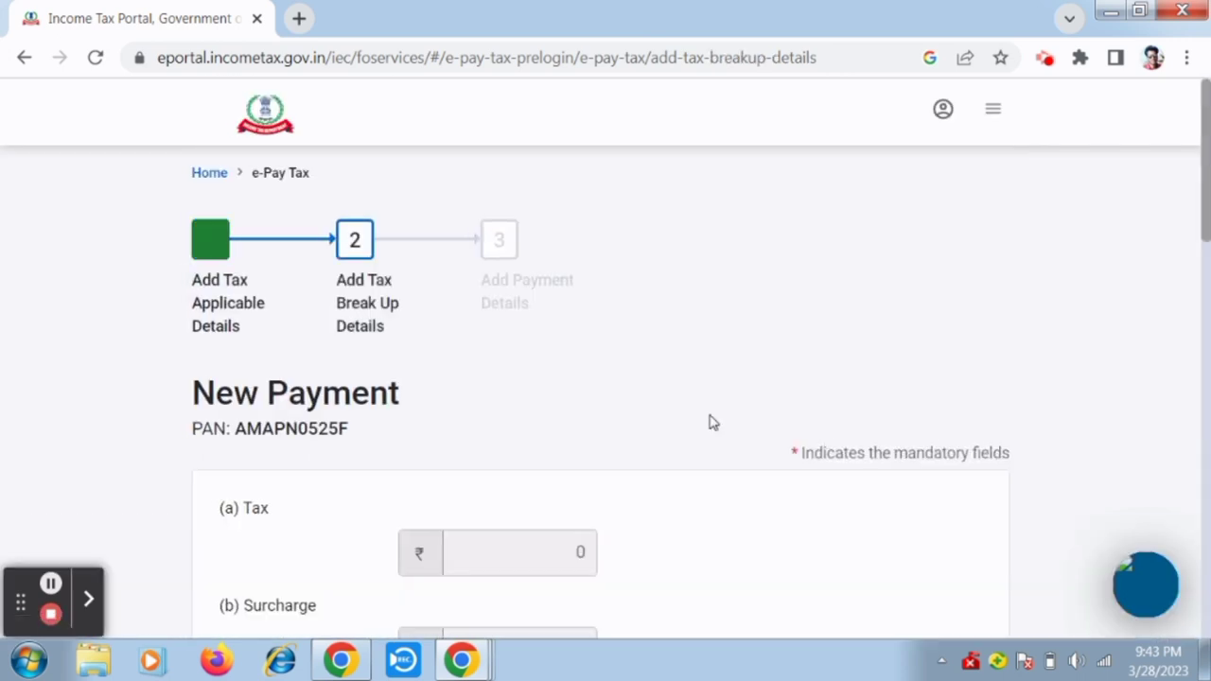
Review the tax break-up amounts and total, and continue to the payment mode selection.
scroll(611, 397, "down", 2)
scroll(617, 397, "down", 3)
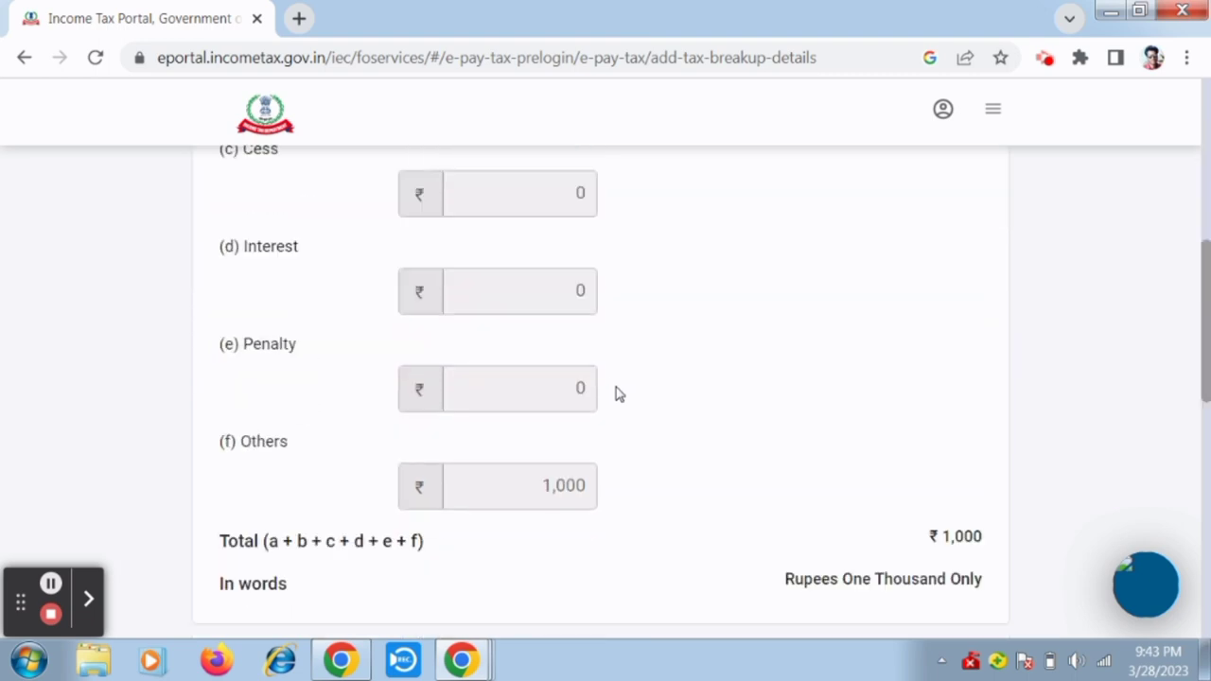
scroll(616, 394, "down", 1)
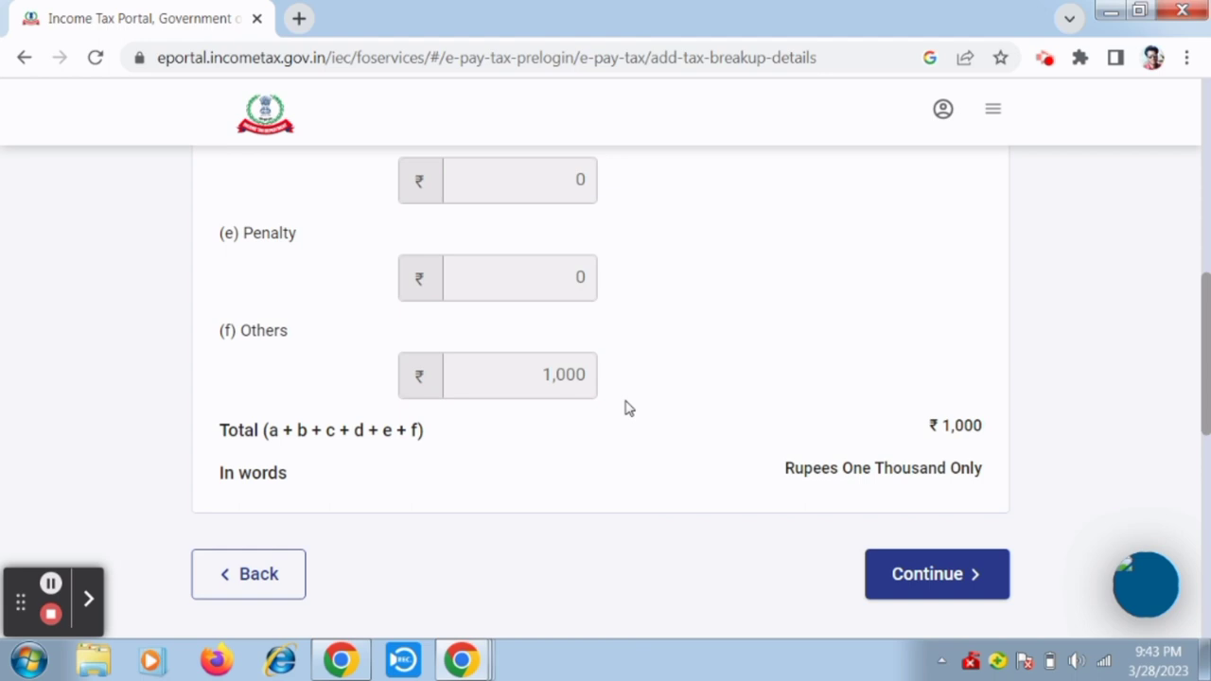
scroll(624, 409, "down", 1)
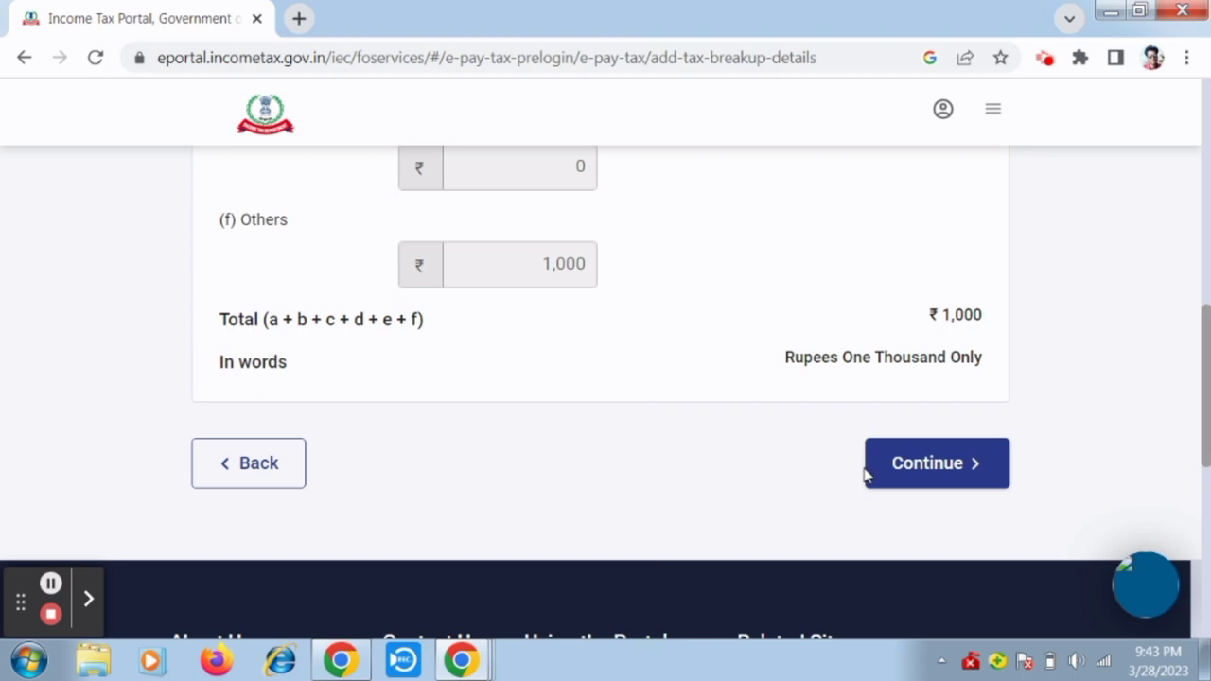
left_click(908, 484)
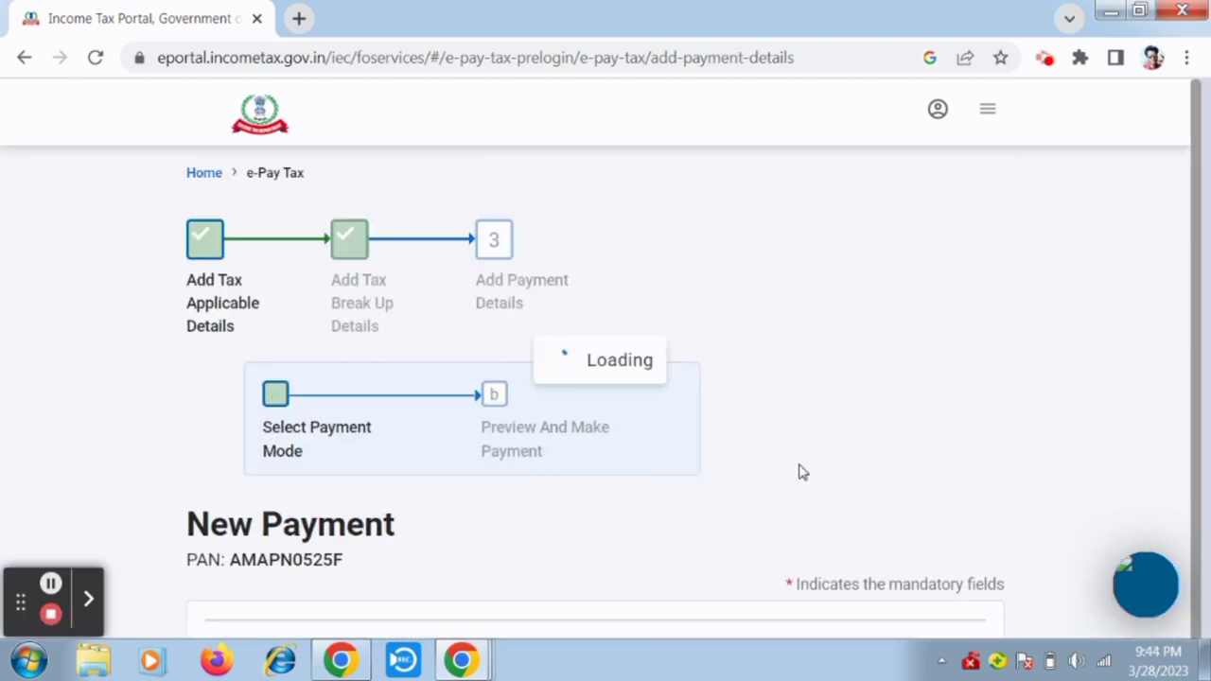
Examine the available payment modes and the banks offered for Net Banking.
scroll(688, 446, "down", 3)
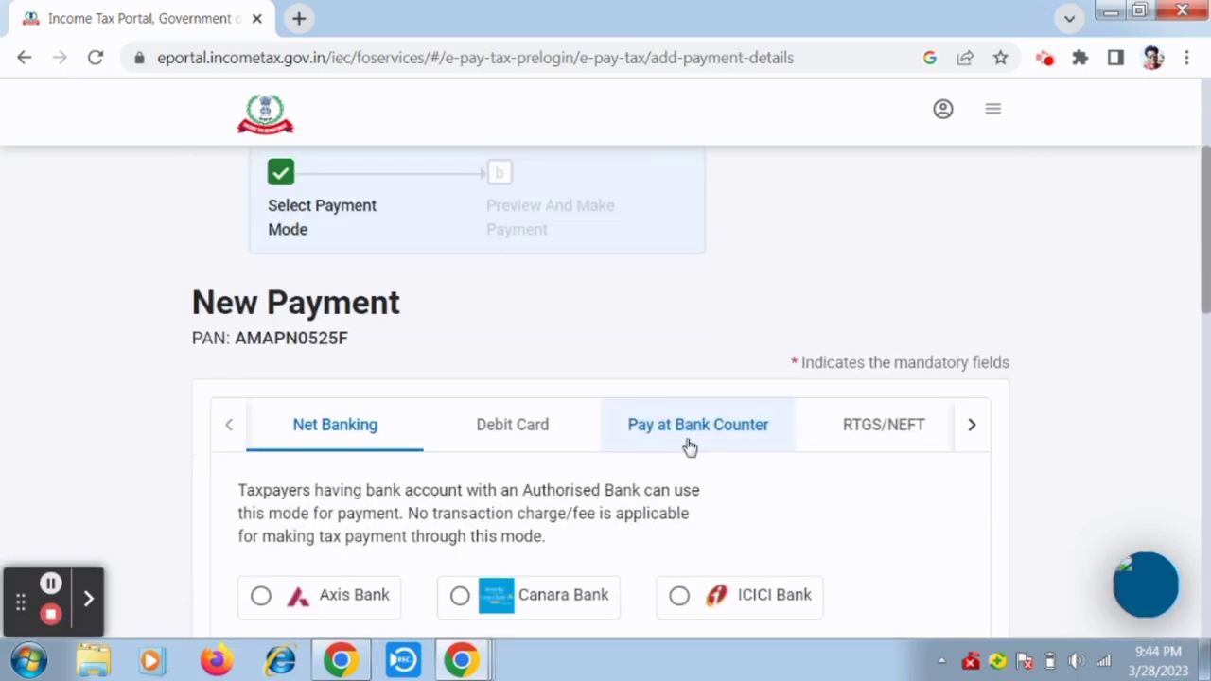
scroll(593, 464, "down", 1)
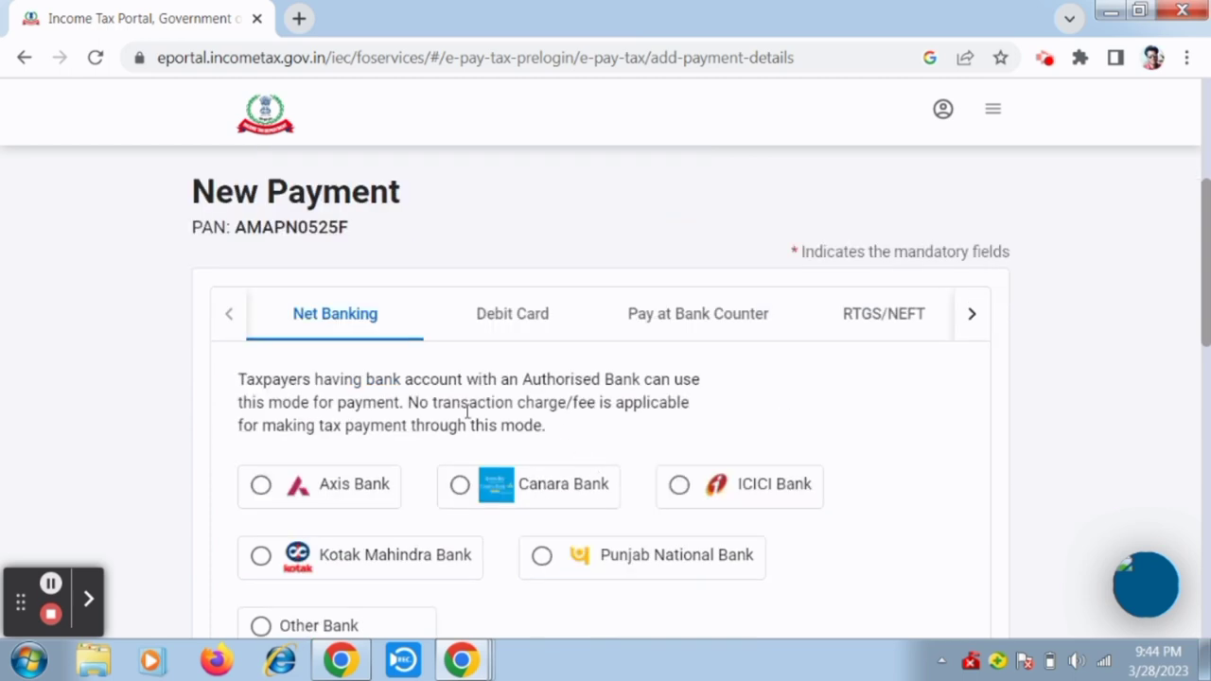
left_click(52, 586)
left_click(52, 587)
scroll(396, 369, "down", 1)
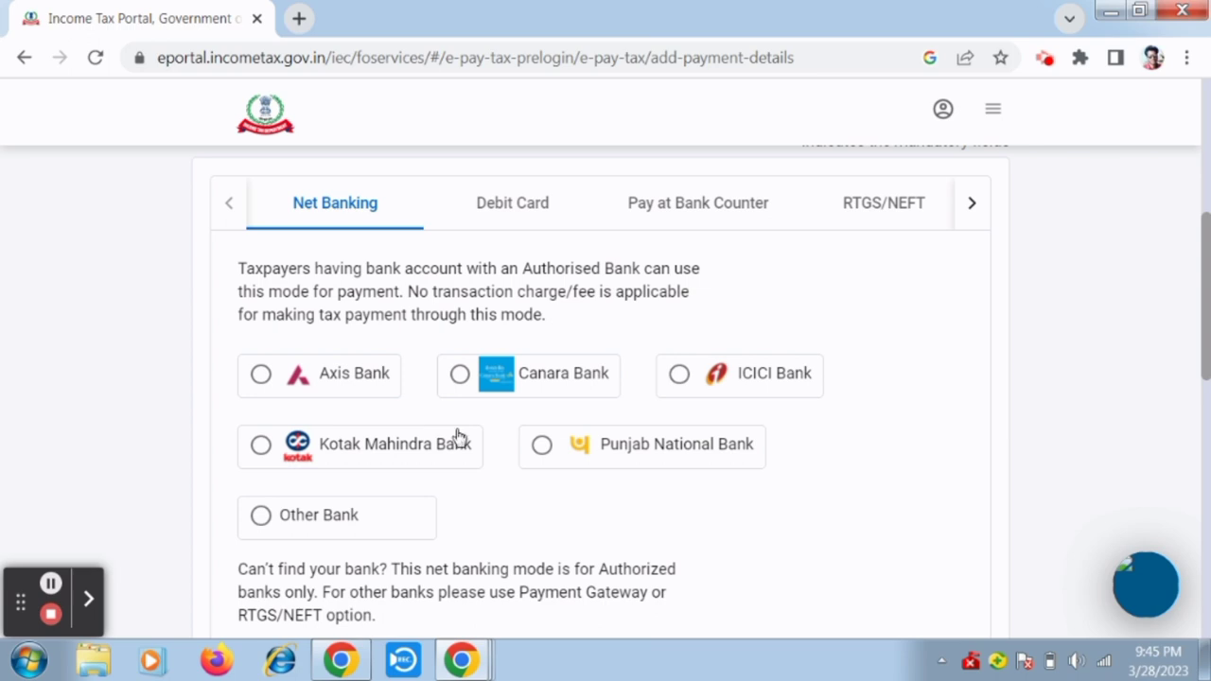
scroll(473, 464, "down", 1)
scroll(526, 473, "up", 1)
scroll(514, 505, "up", 1)
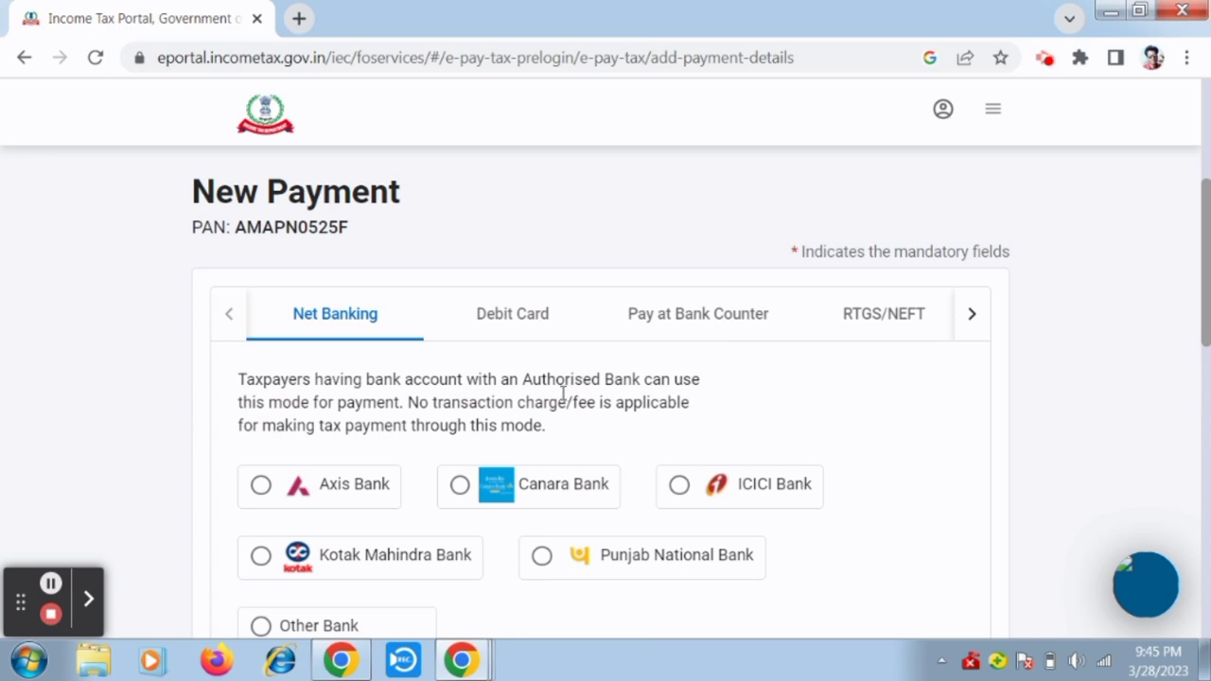
Show the Debit Card payment mode and examine its supported banks and note about other banks' cards.
left_click(562, 333)
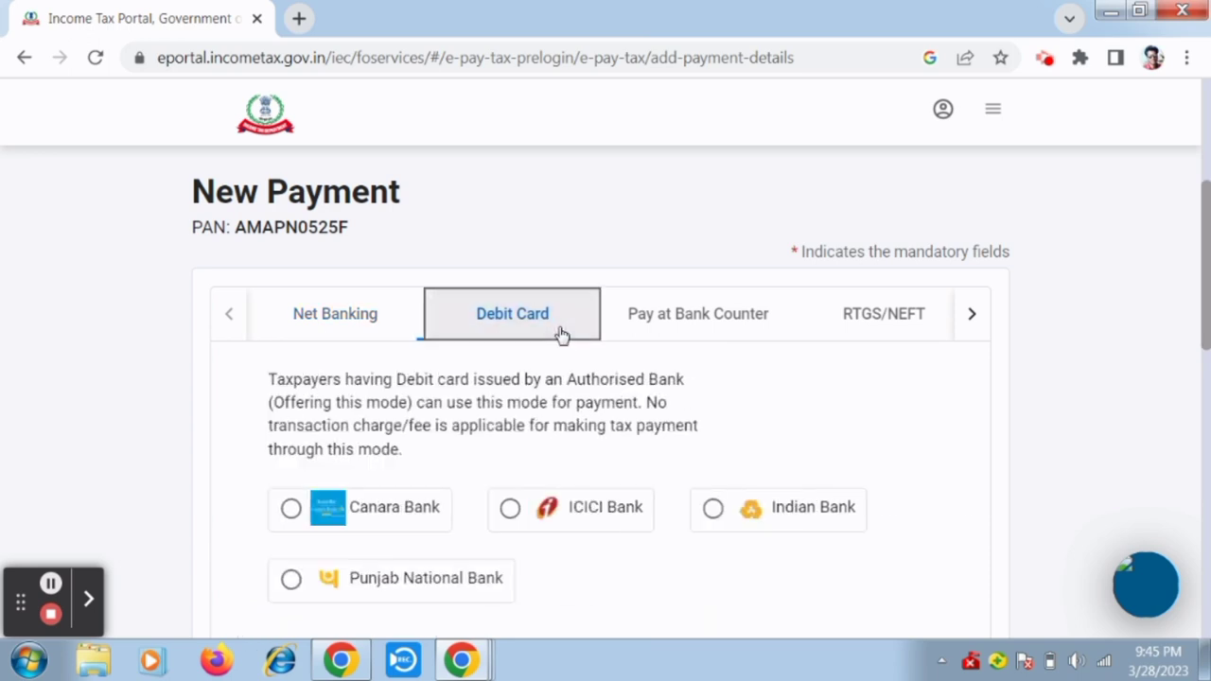
scroll(533, 348, "down", 1)
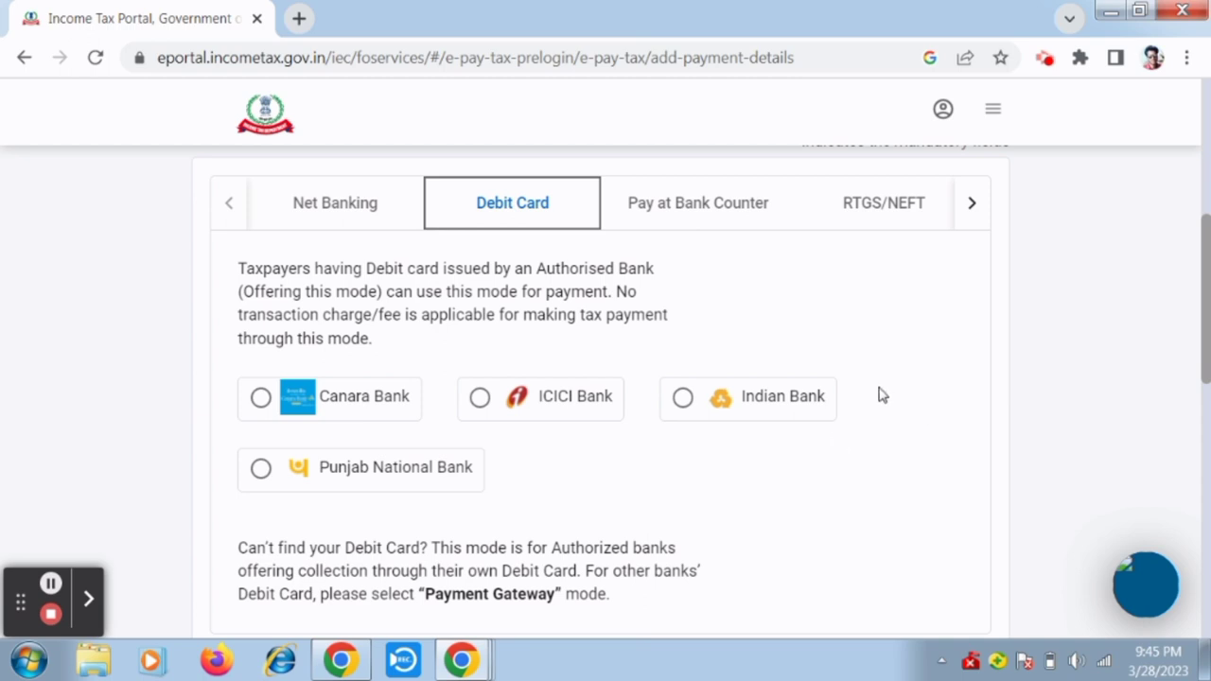
scroll(879, 395, "up", 1)
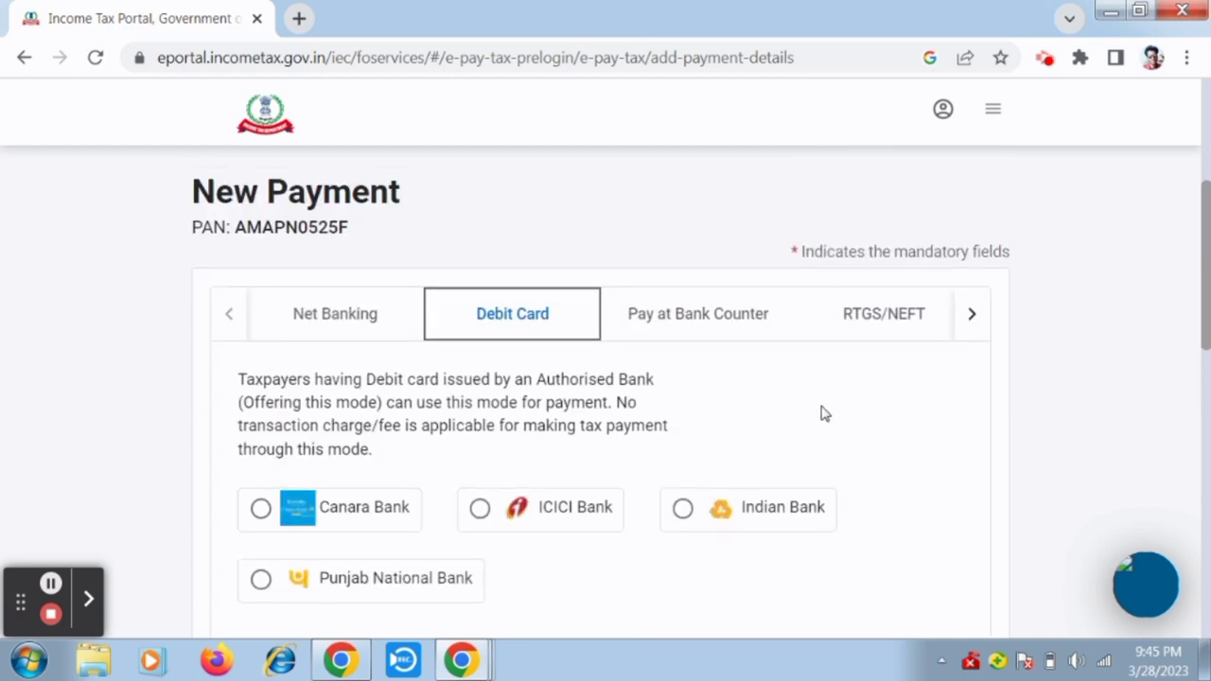
scroll(822, 414, "down", 1)
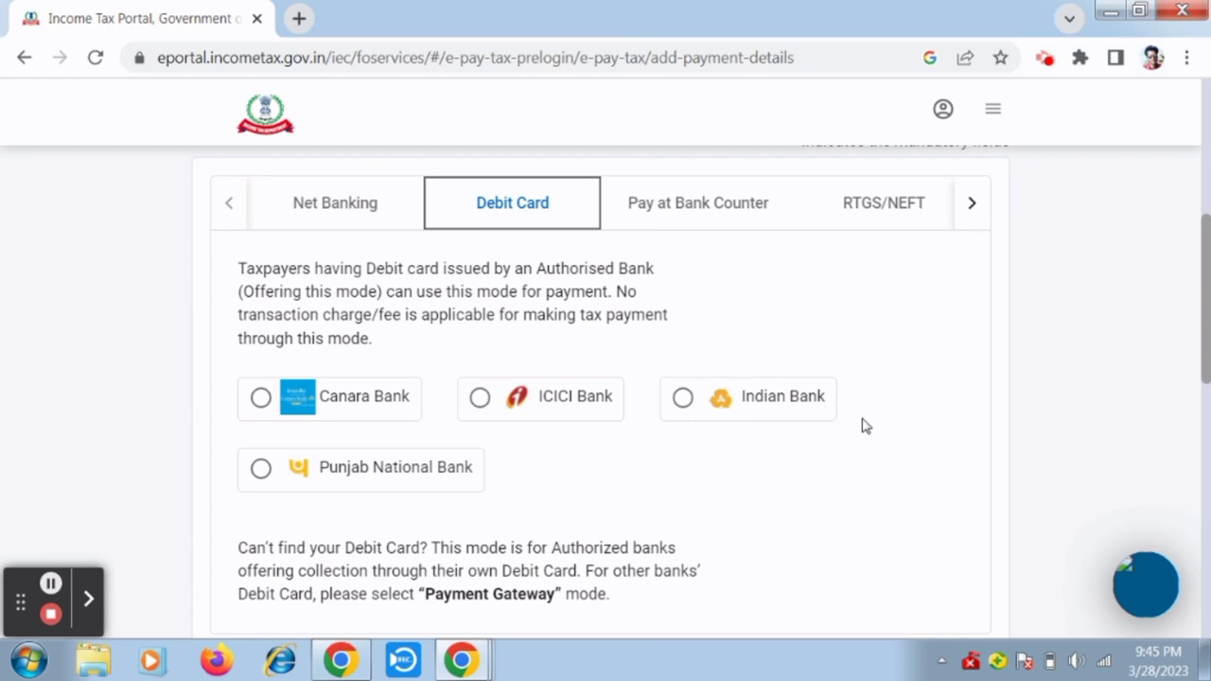
scroll(865, 426, "up", 1)
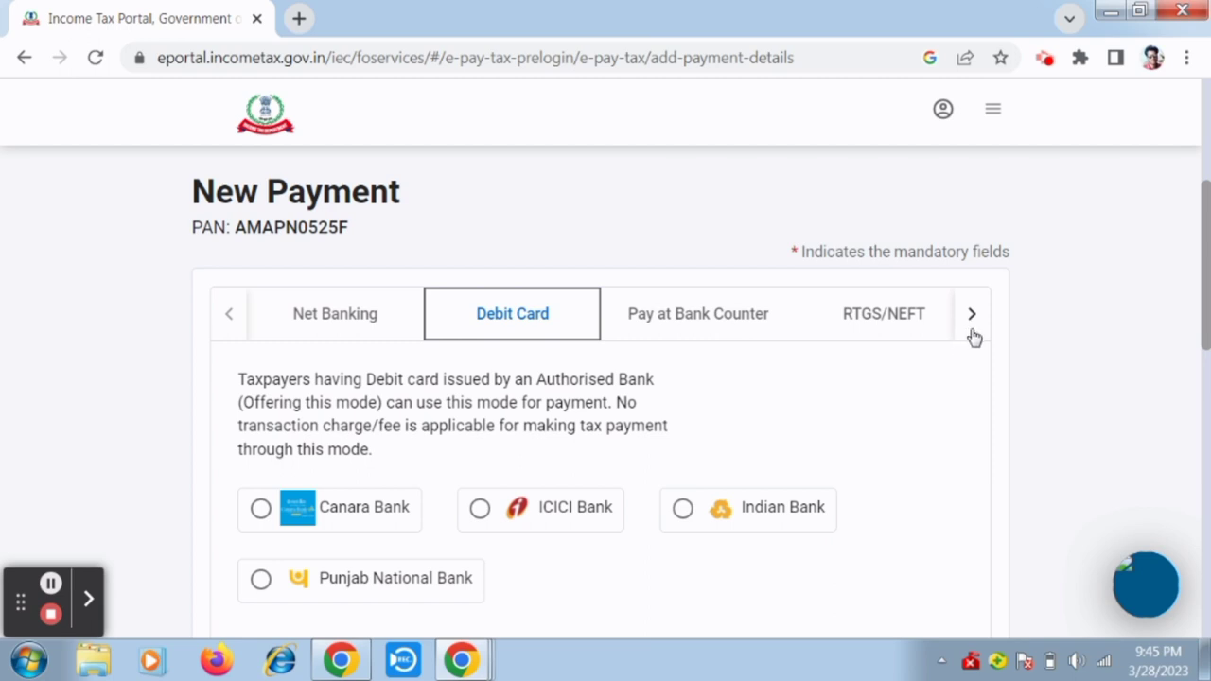
Switch the payment mode to Payment Gateway, read its terms and select Federal Bank as the gateway.
left_click(974, 329)
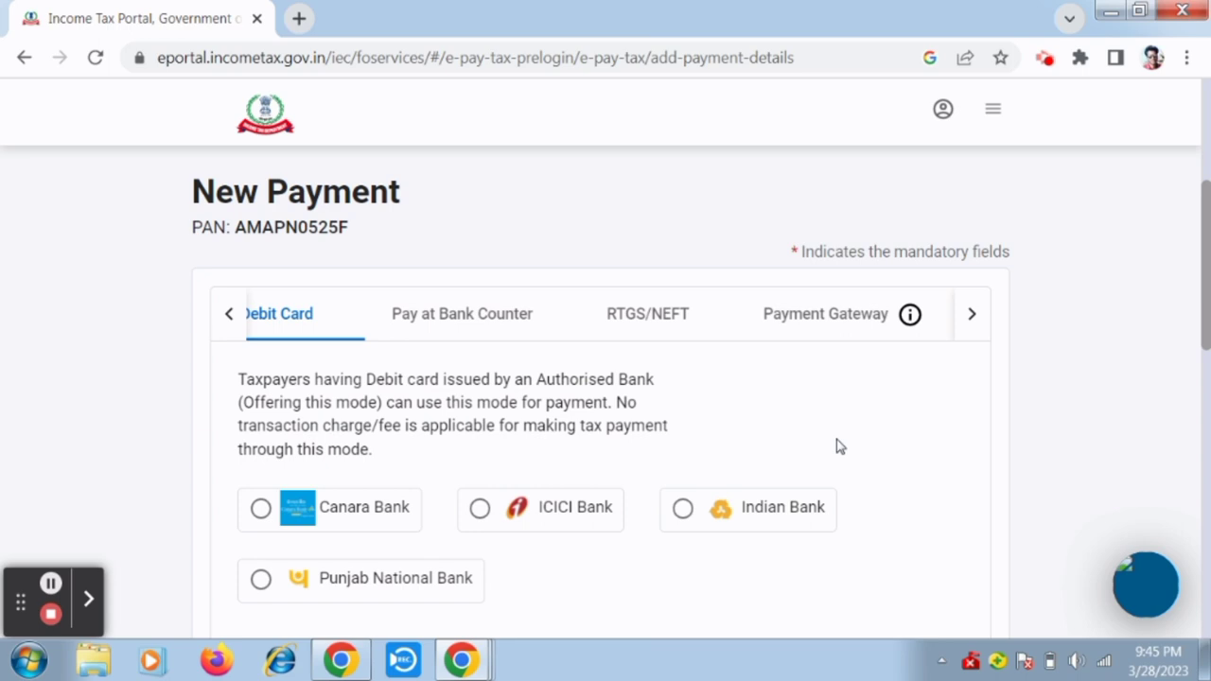
left_click(812, 327)
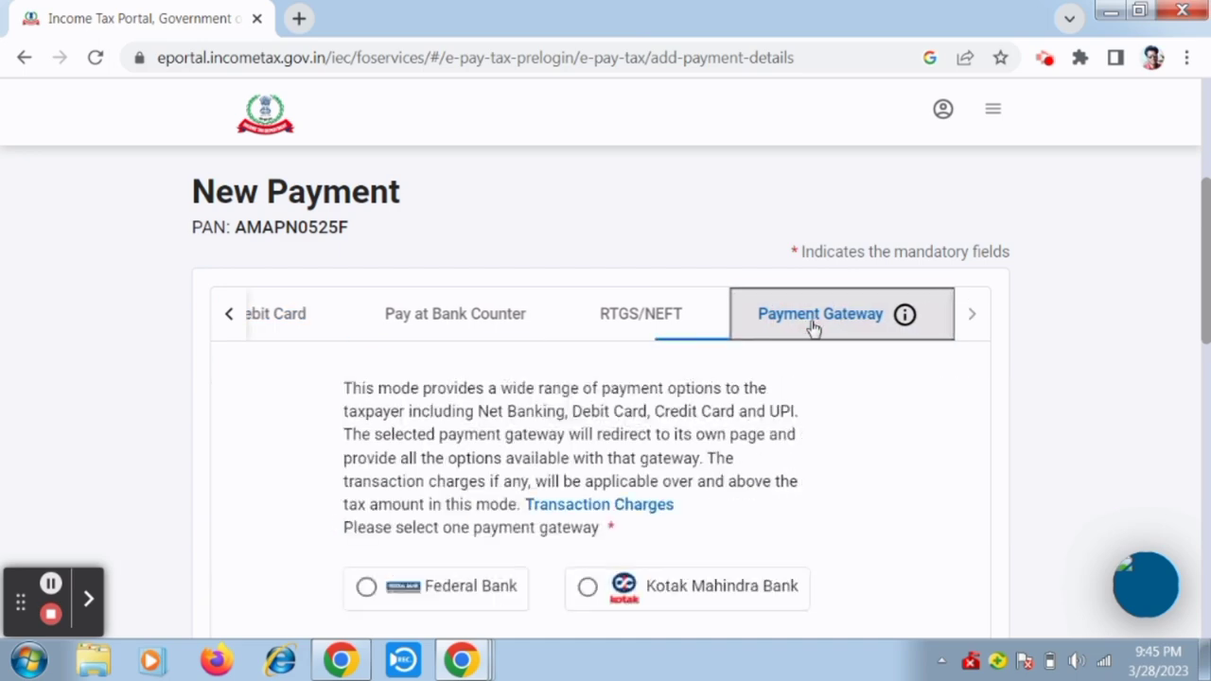
scroll(781, 344, "down", 2)
scroll(781, 345, "down", 1)
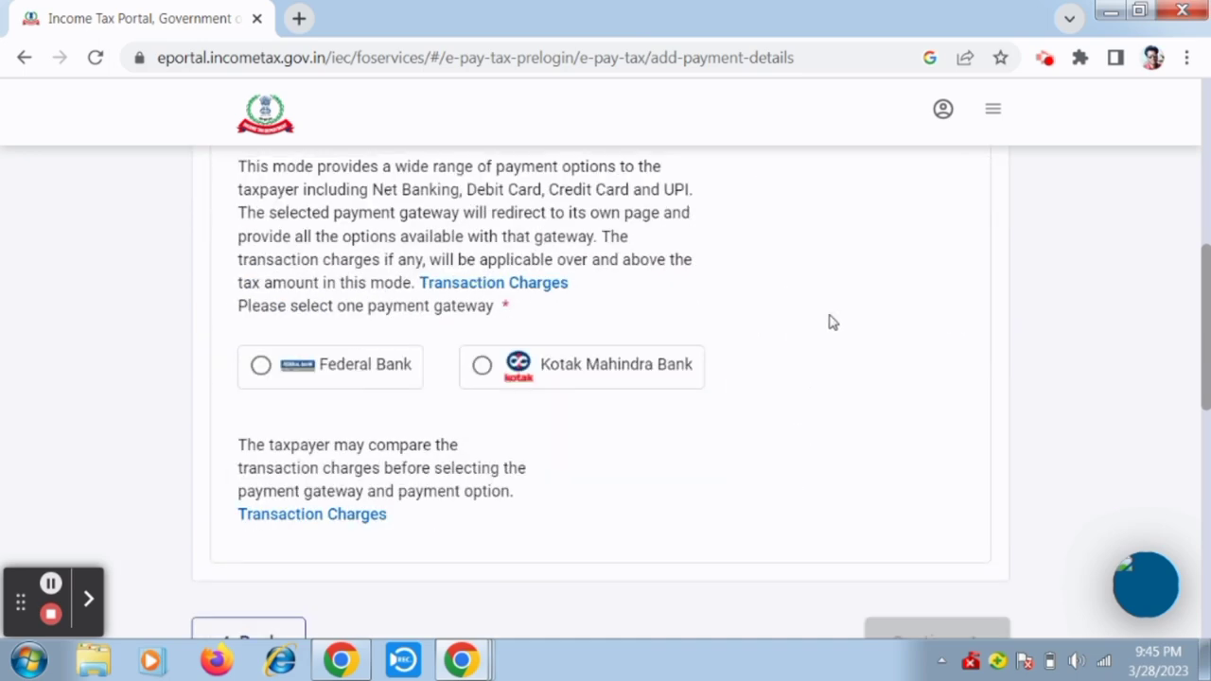
scroll(831, 323, "down", 1)
scroll(748, 367, "up", 1)
scroll(747, 374, "up", 1)
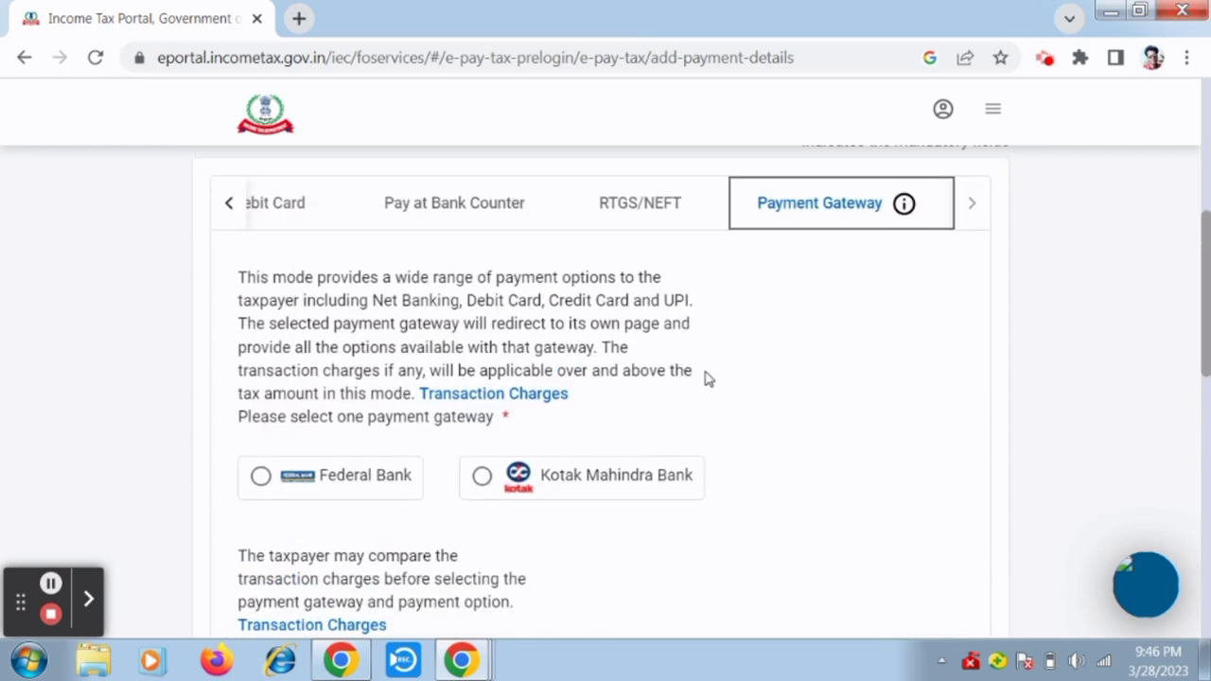
left_click(387, 482)
scroll(793, 395, "down", 2)
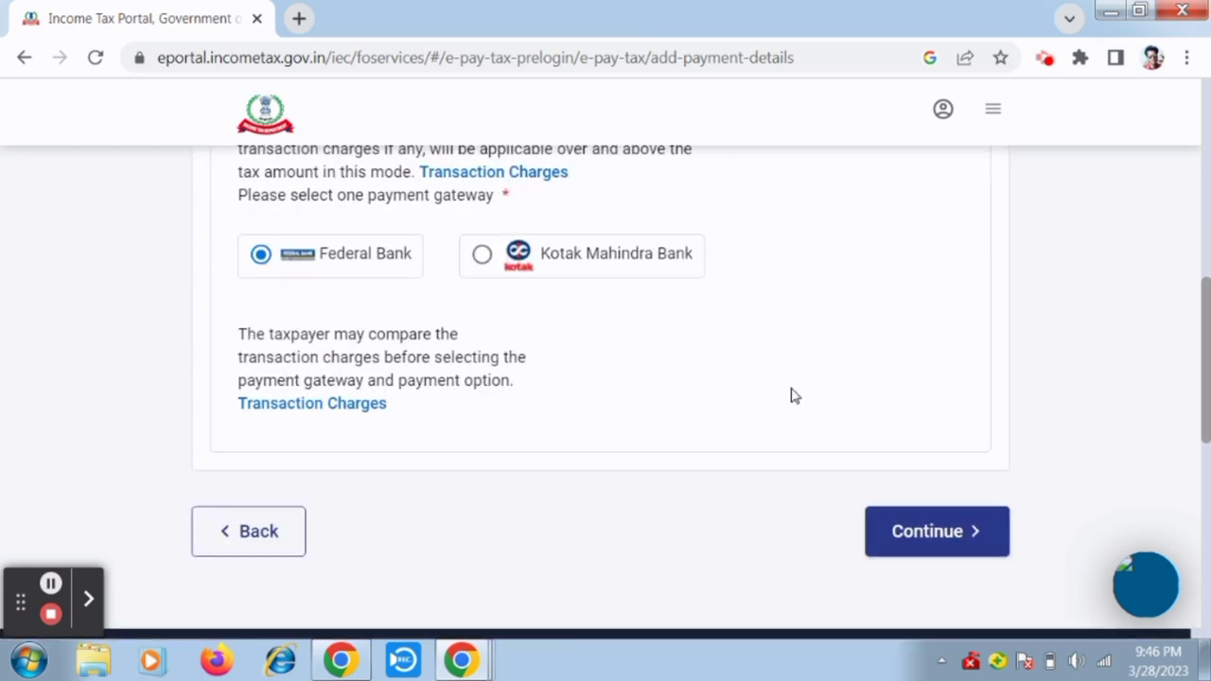
Confirm the payment gateway selection and continue to the gateway's payment page.
scroll(793, 396, "down", 1)
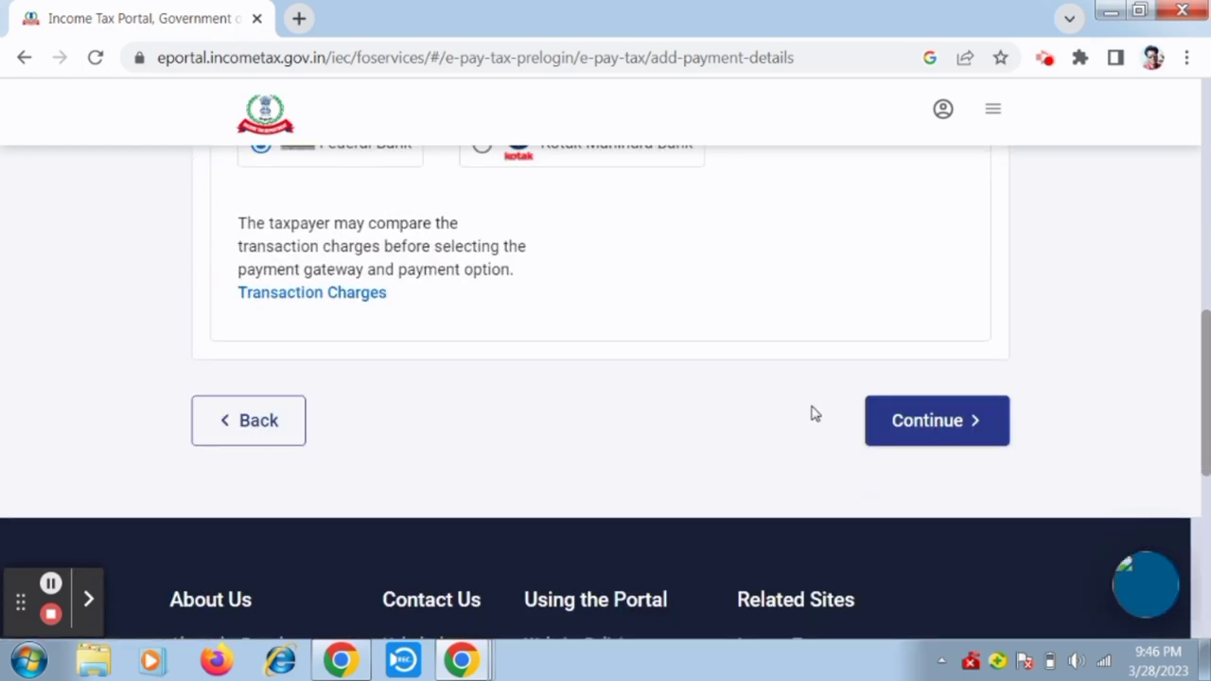
scroll(809, 416, "up", 1)
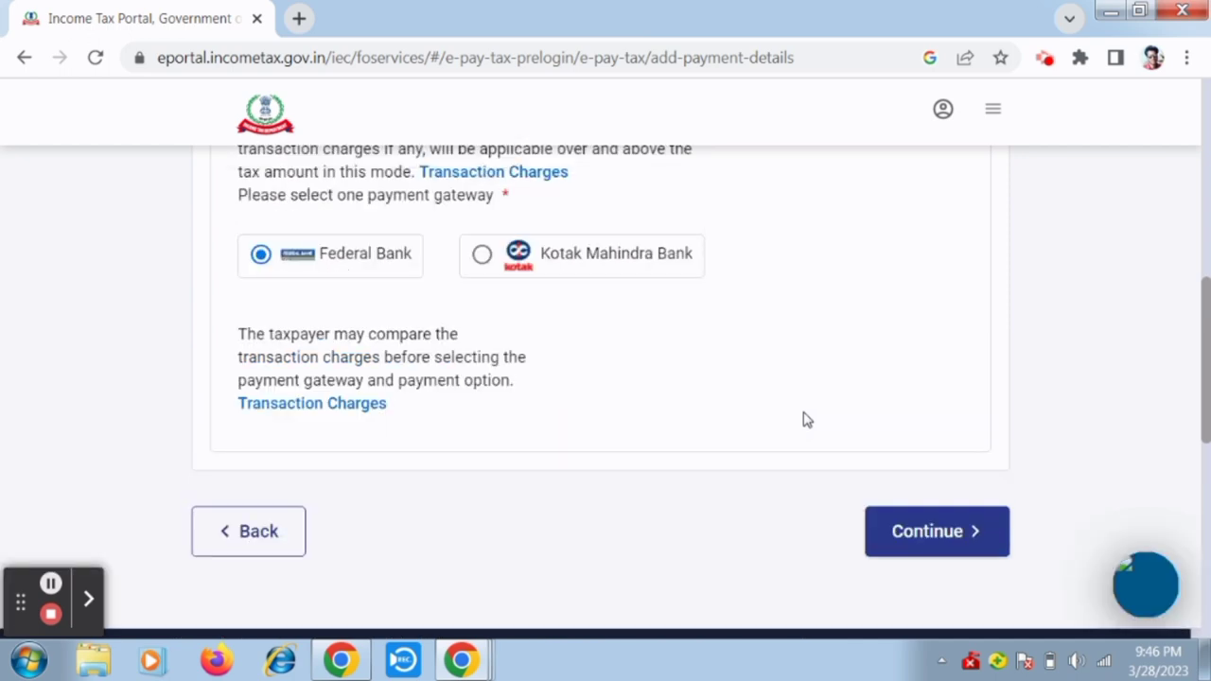
scroll(803, 419, "down", 1)
left_click(910, 426)
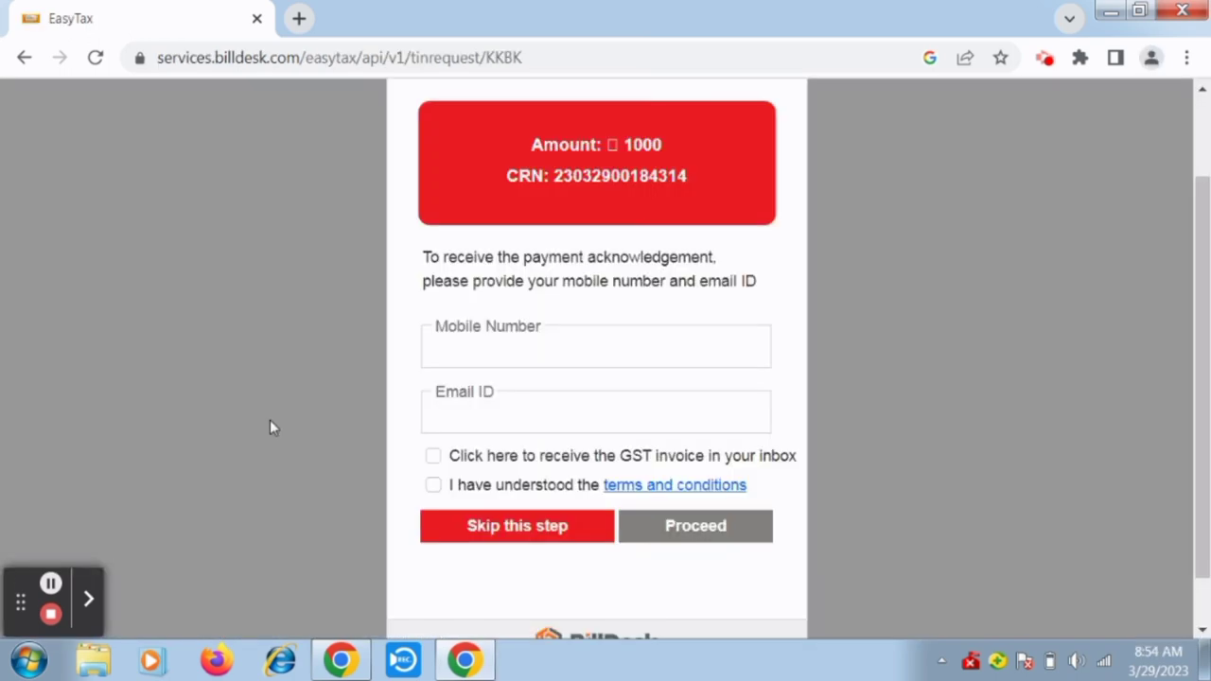
Enter the mobile number and email ID for the payment acknowledgement, accept the terms and conditions, and proceed to the payment options.
scroll(269, 428, "down", 1)
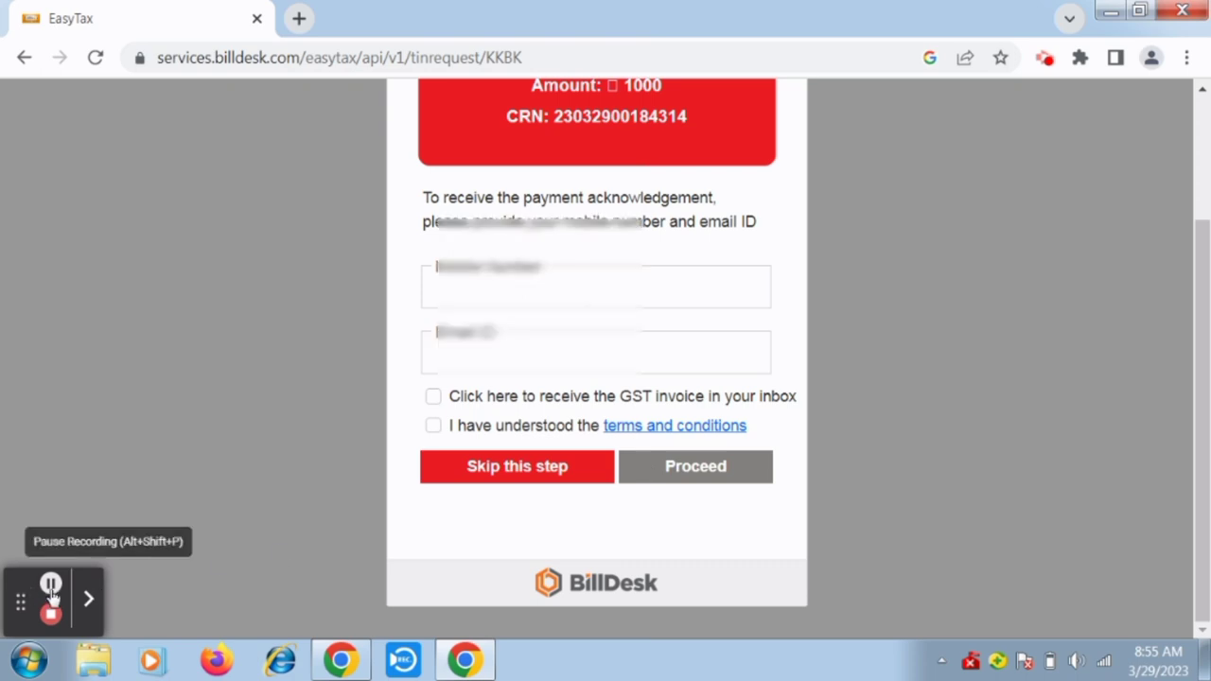
left_click(51, 584)
left_click(51, 584)
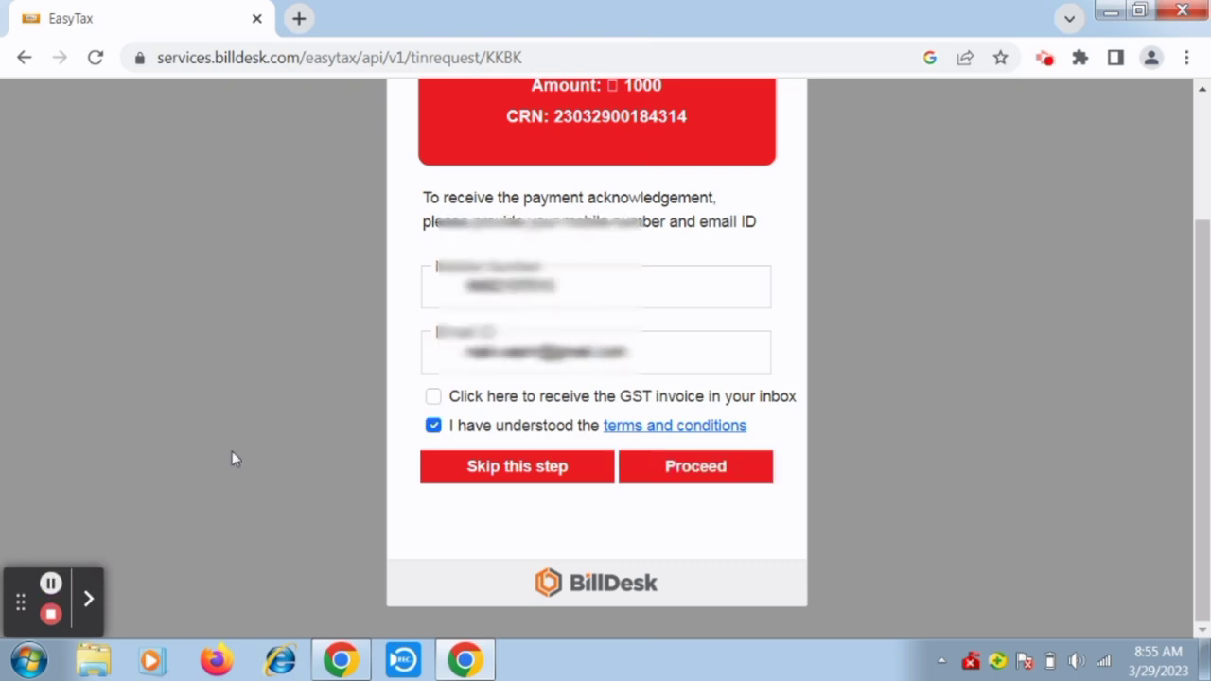
left_click(434, 400)
left_click(435, 402)
left_click(629, 466)
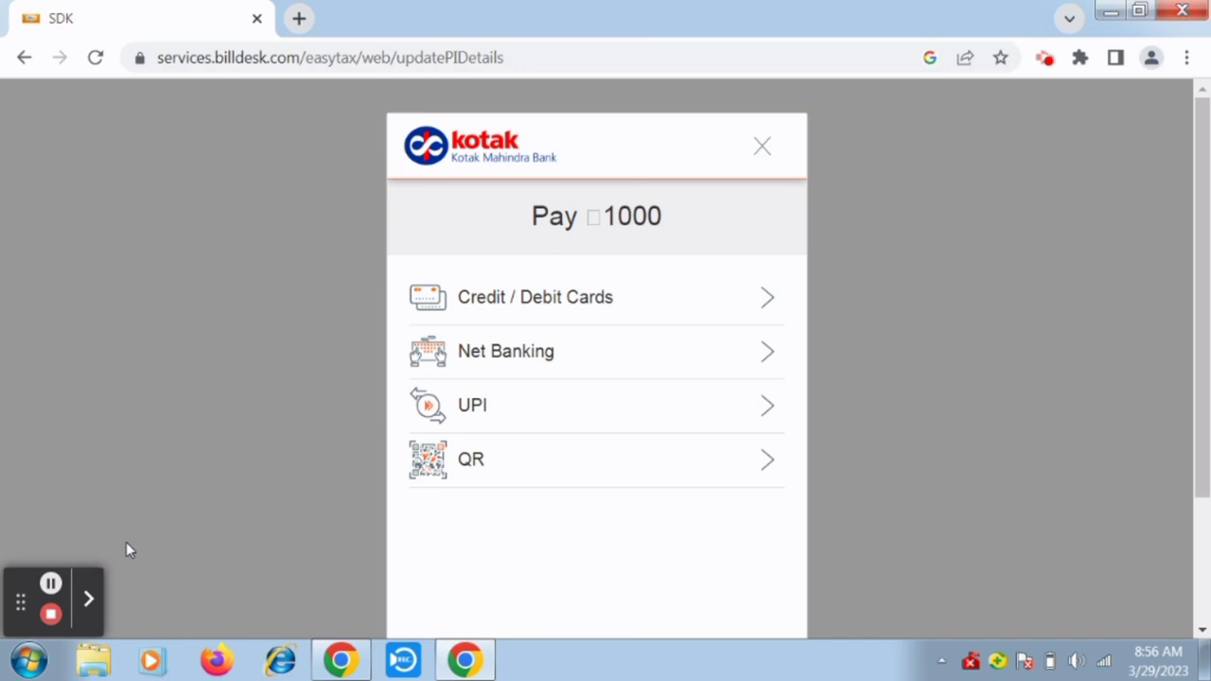
Pay the 1000 rupee amount with the Credit / Debit Cards option, entering the card details and the one-time password.
left_click(584, 307)
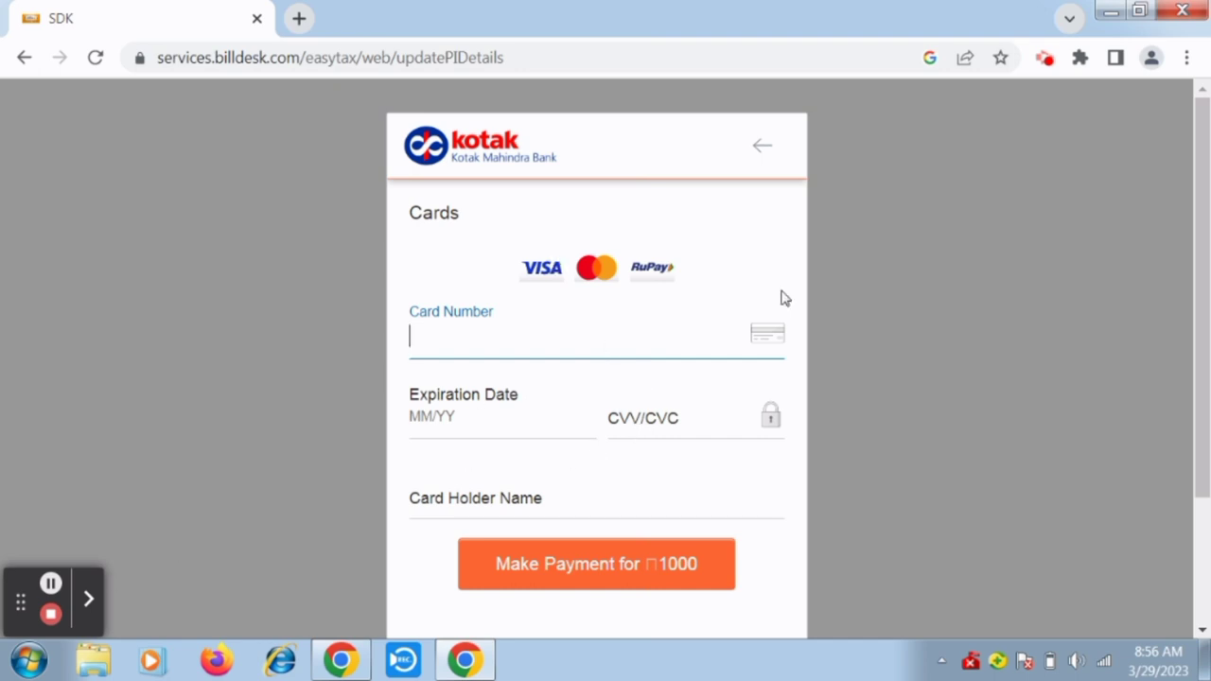
left_click(48, 584)
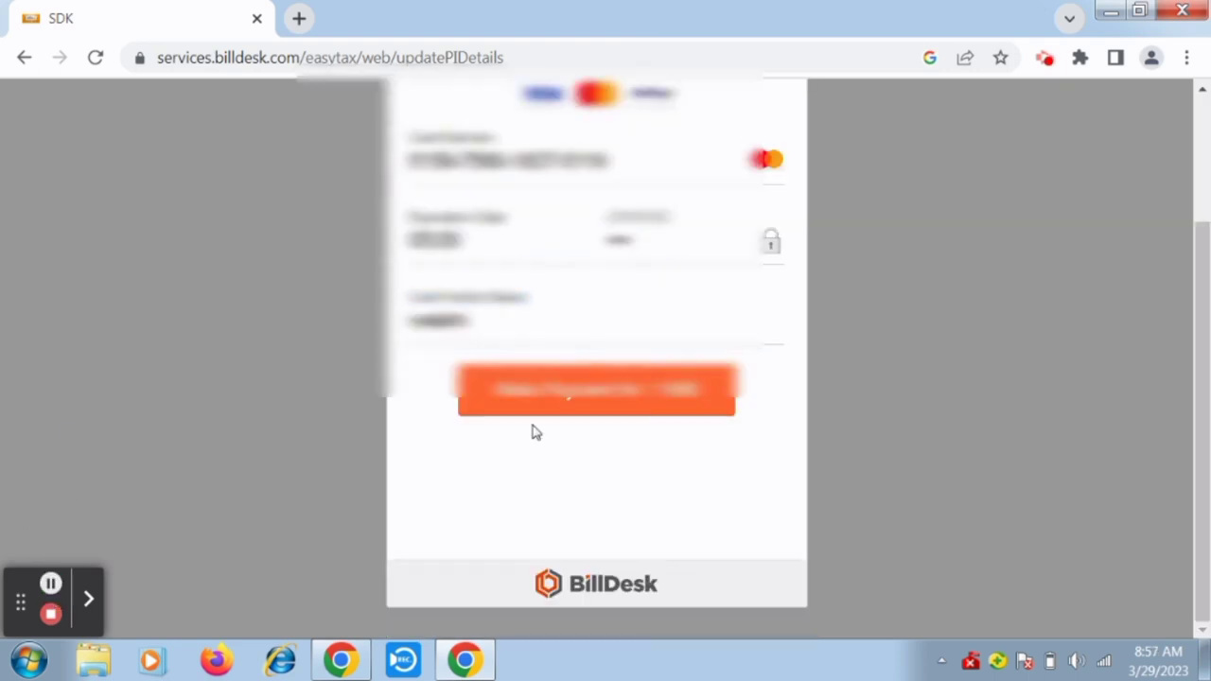
left_click(667, 378)
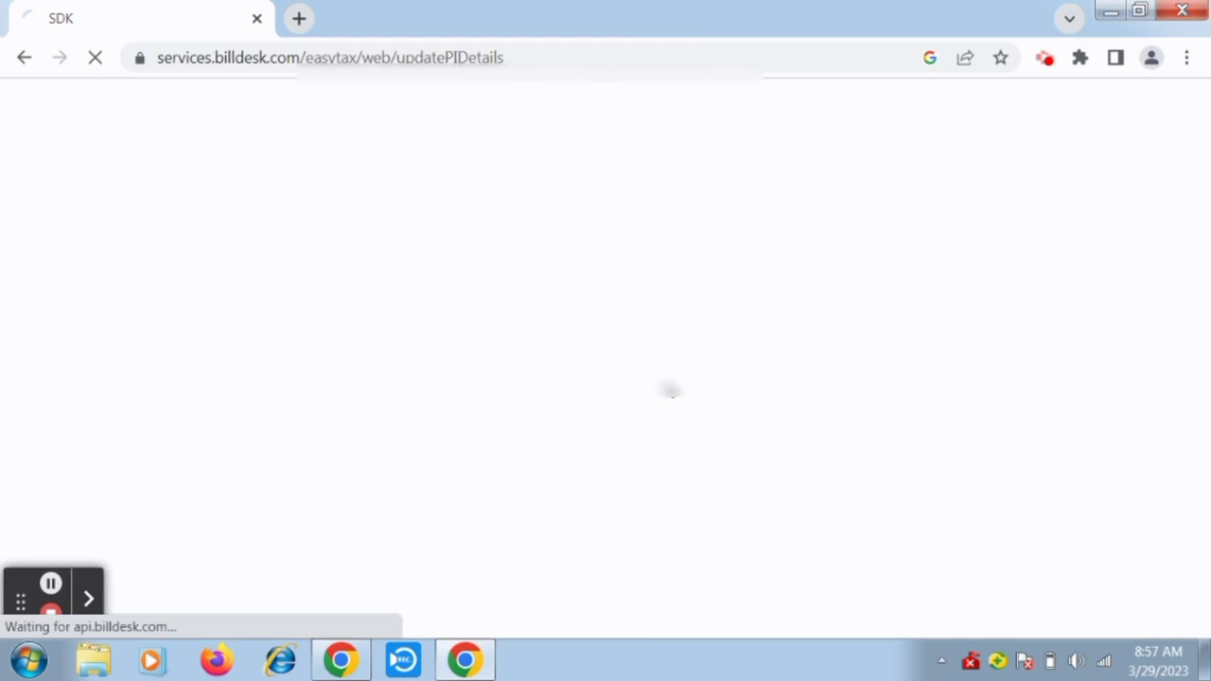
scroll(653, 352, "down", 2)
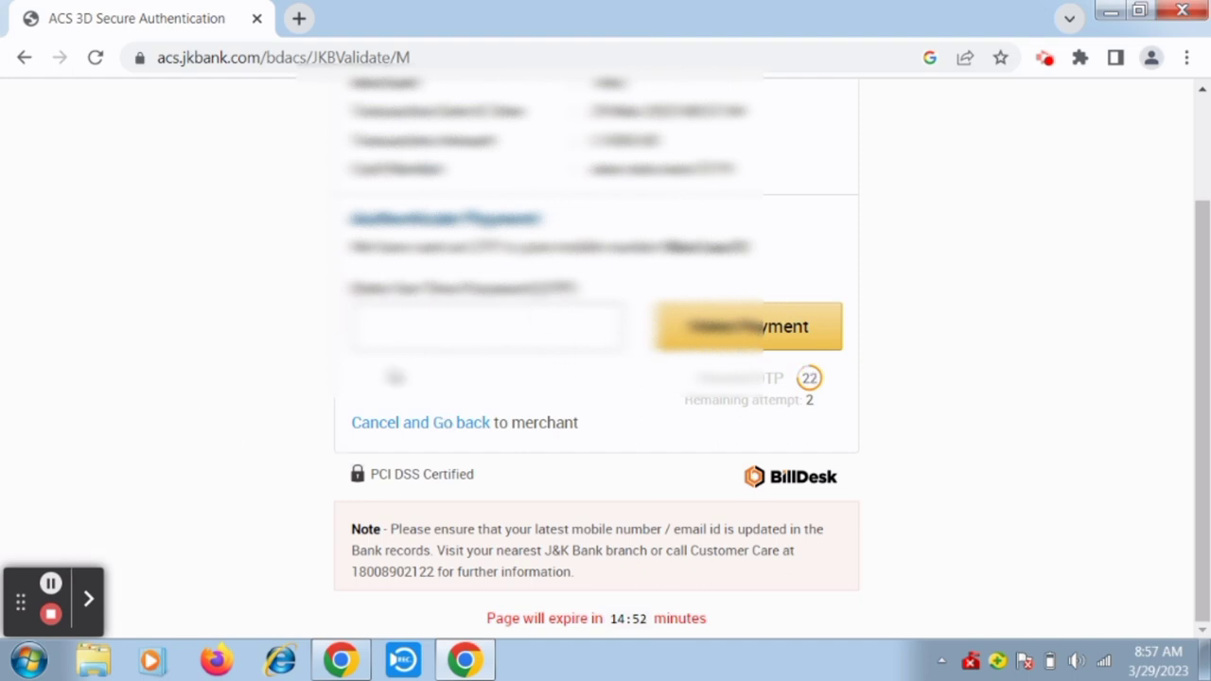
left_click(51, 583)
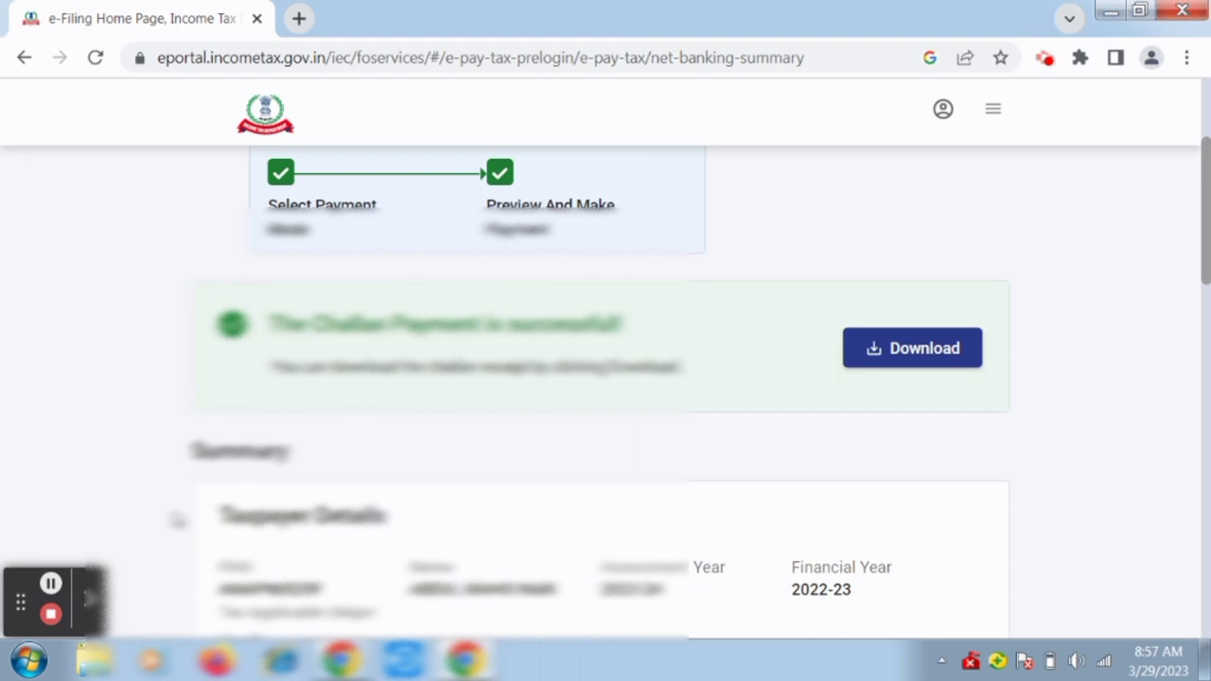
Review the challan payment summary and download the challan receipt.
scroll(178, 519, "down", 2)
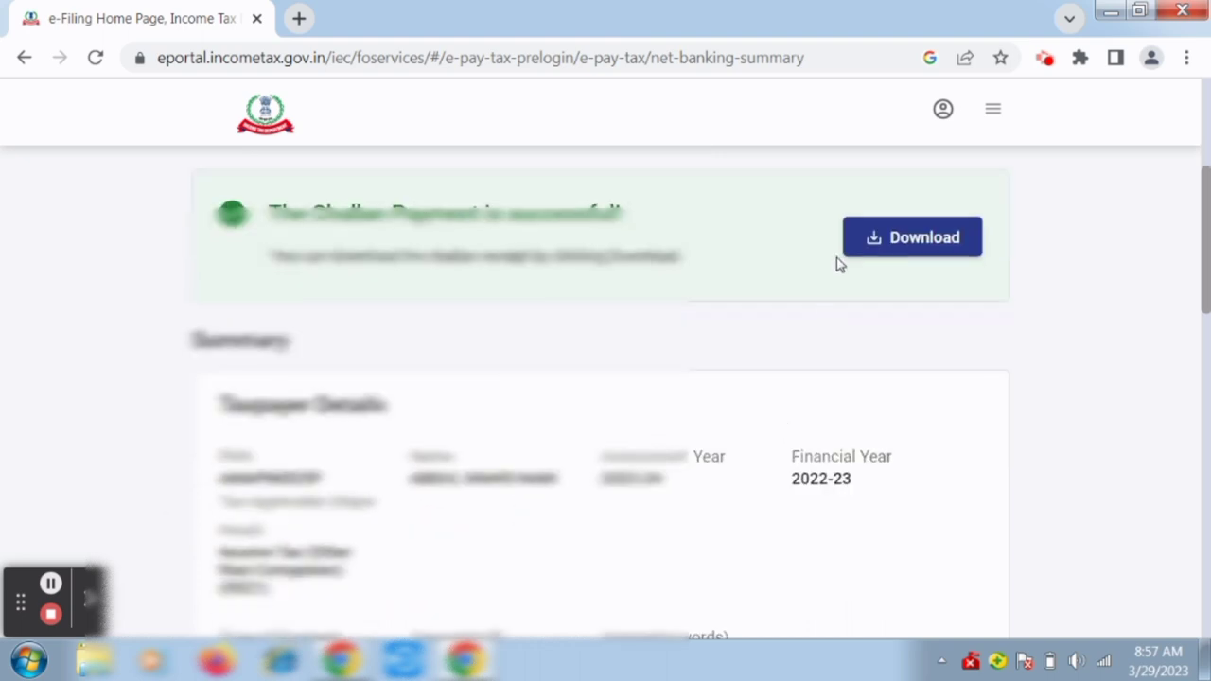
scroll(844, 263, "down", 8)
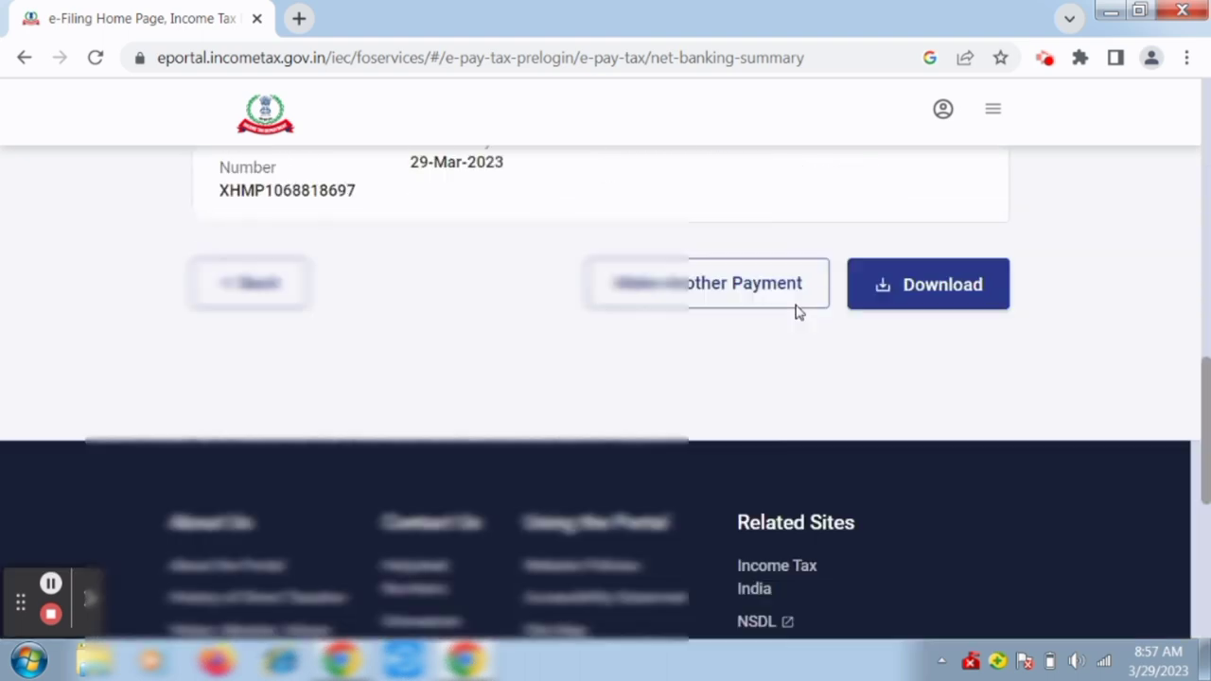
scroll(838, 282, "up", 3)
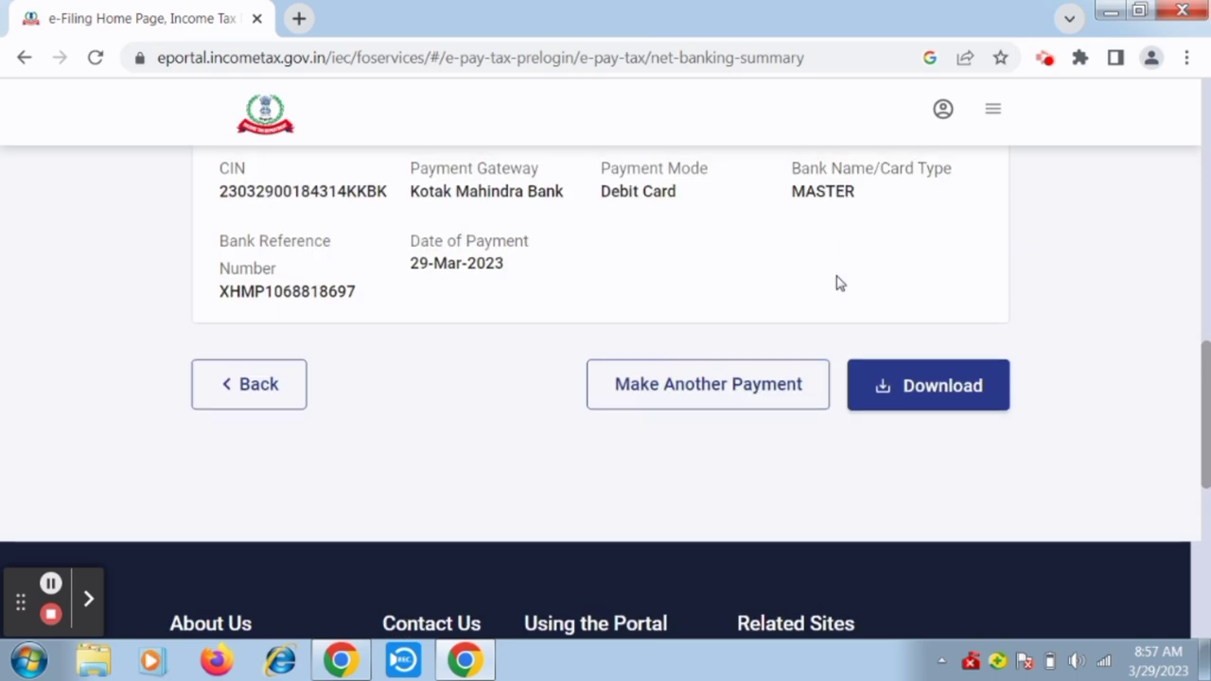
left_click(890, 397)
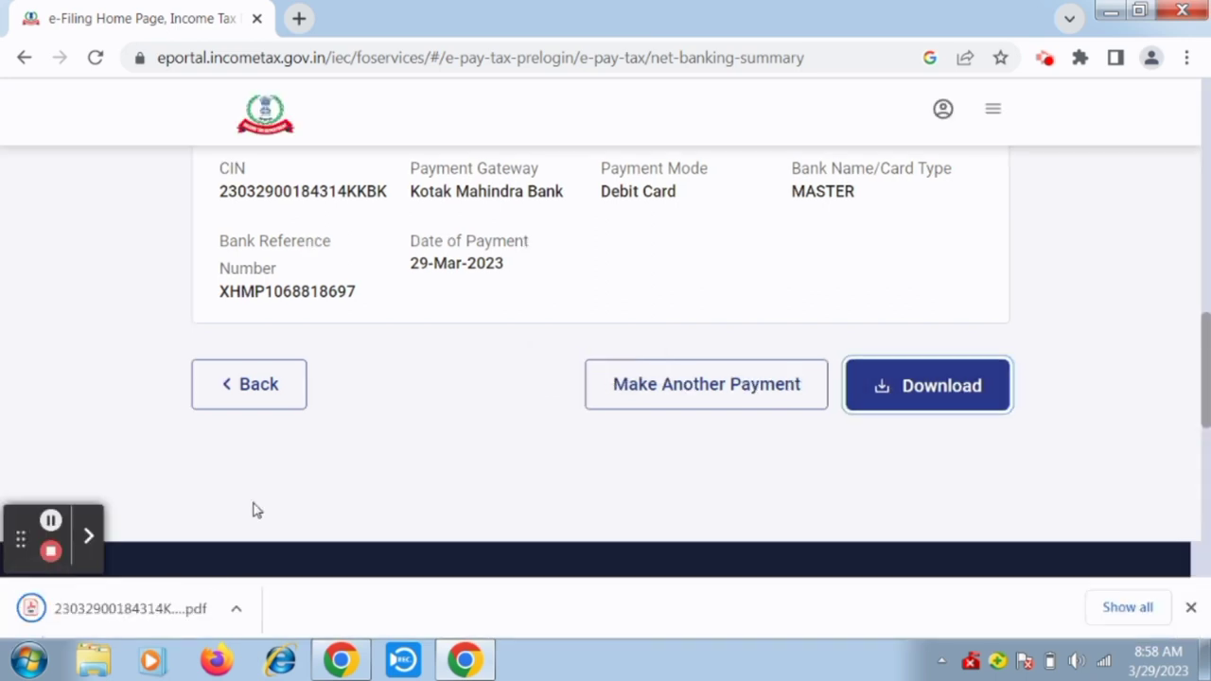
Open the downloaded challan receipt PDF and examine its taxpayer, payment and deposit details.
left_click(130, 609)
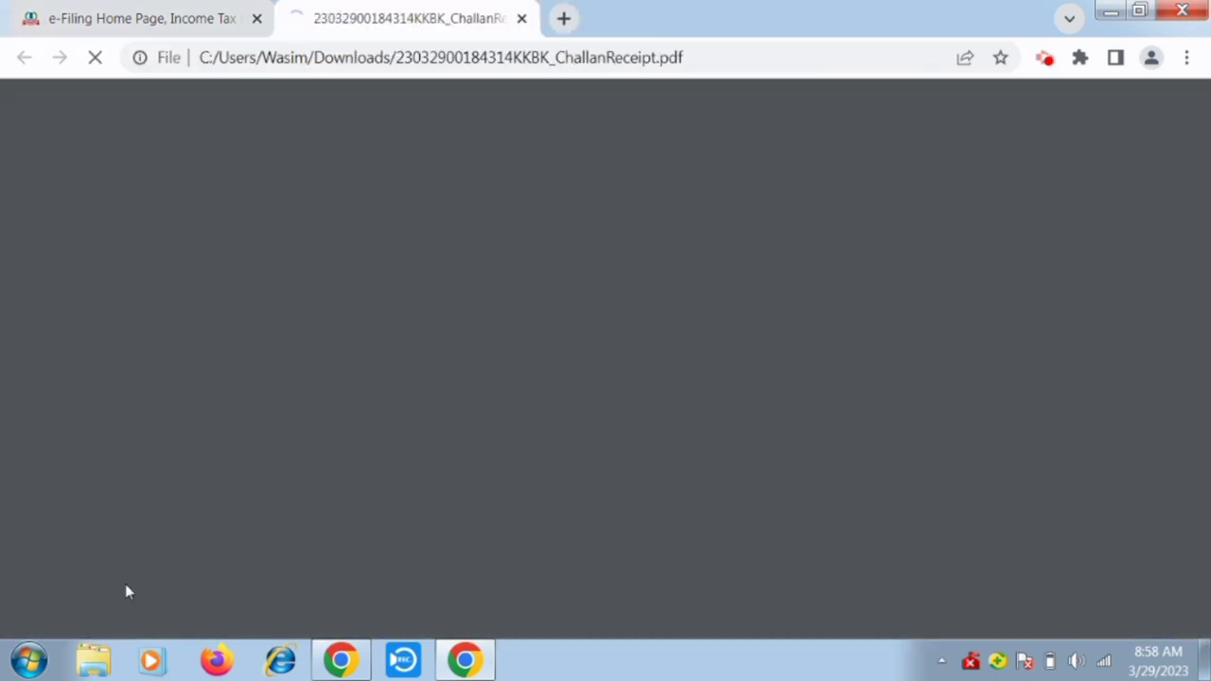
scroll(625, 215, "down", 7)
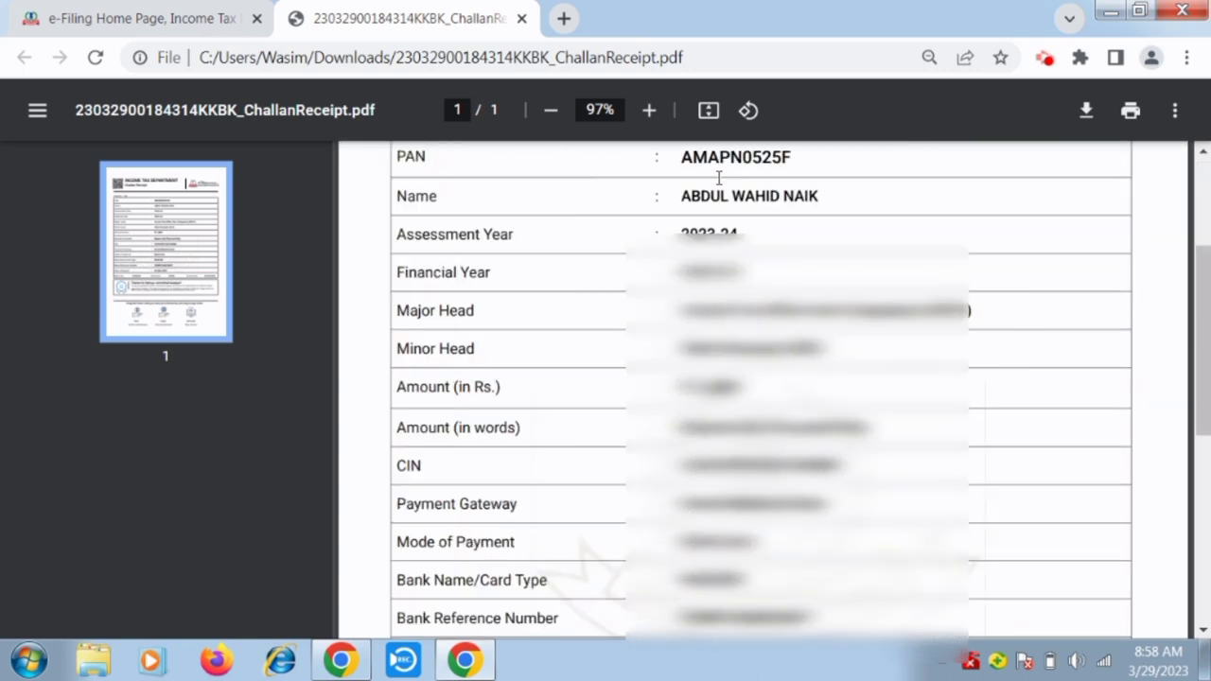
scroll(686, 222, "up", 1)
scroll(686, 223, "down", 1)
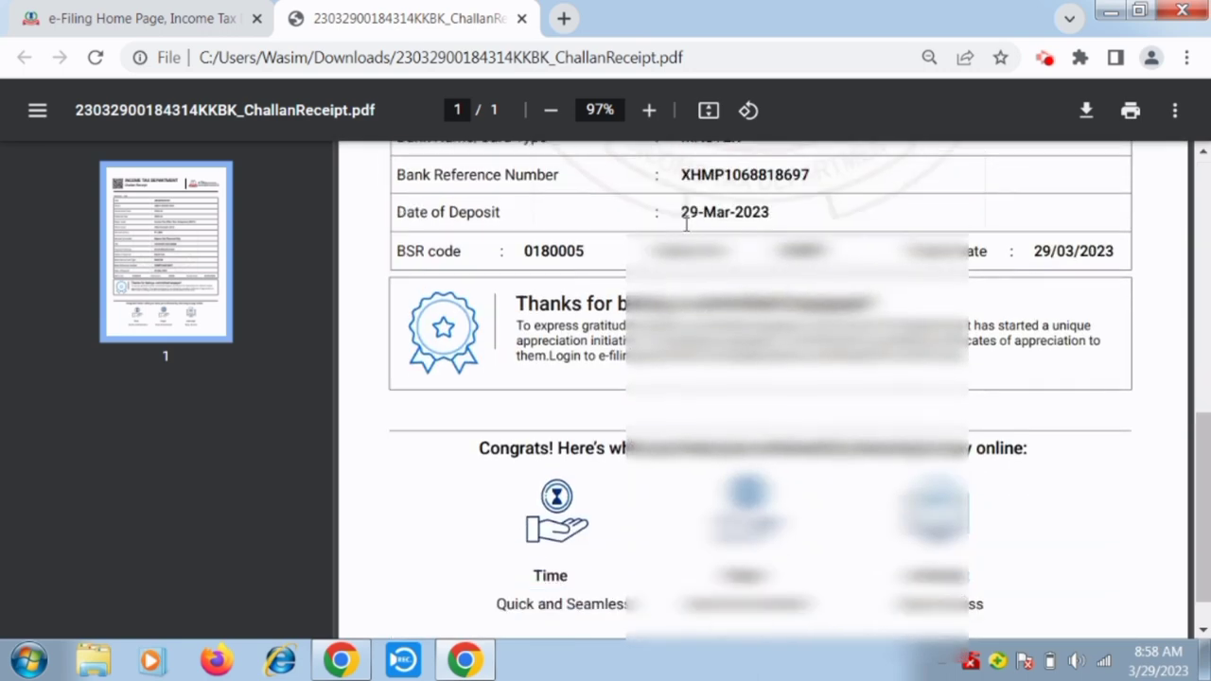
scroll(685, 222, "up", 2)
scroll(689, 222, "down", 1)
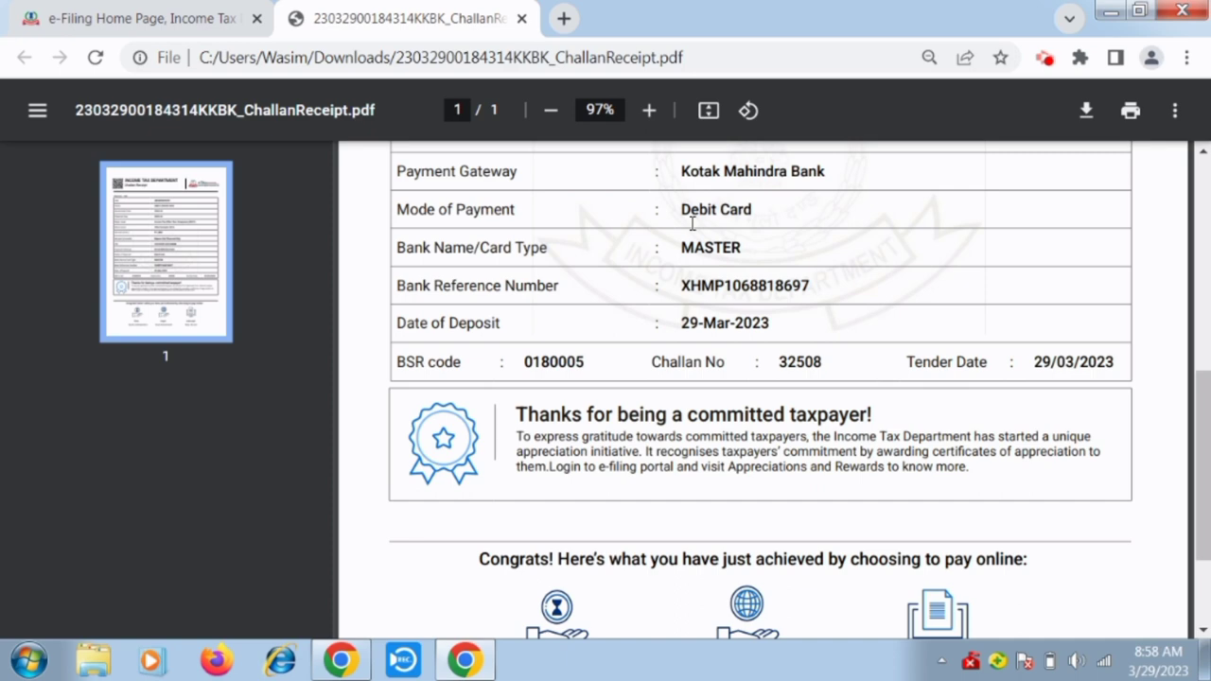
Return to the e-Filing portal, open Link Aadhaar Status, and fill in the PAN and Aadhaar number.
left_click(160, 28)
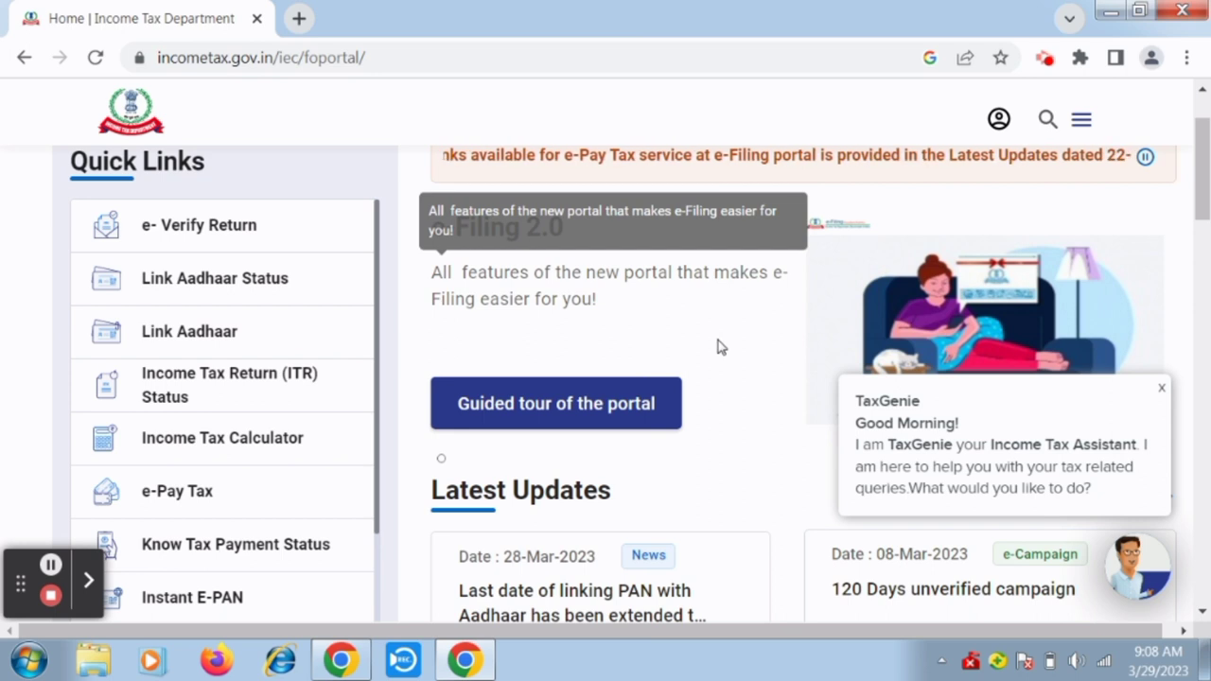
left_click(264, 275)
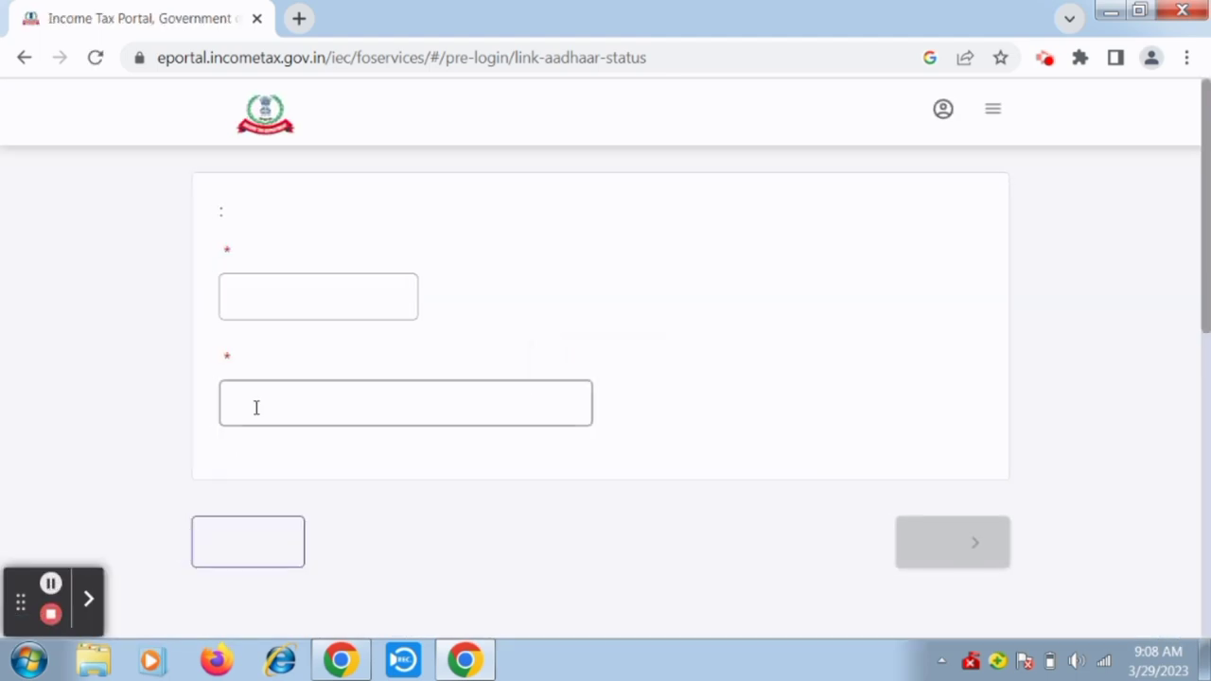
scroll(303, 344, "down", 1)
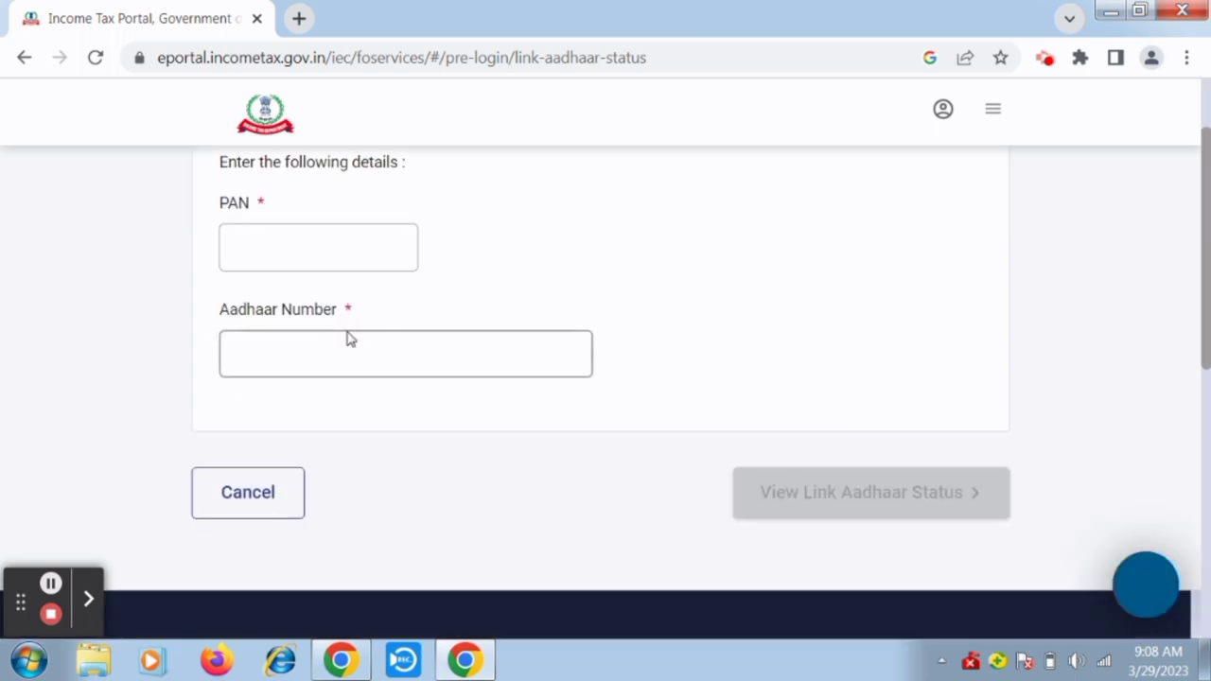
scroll(350, 350, "down", 1)
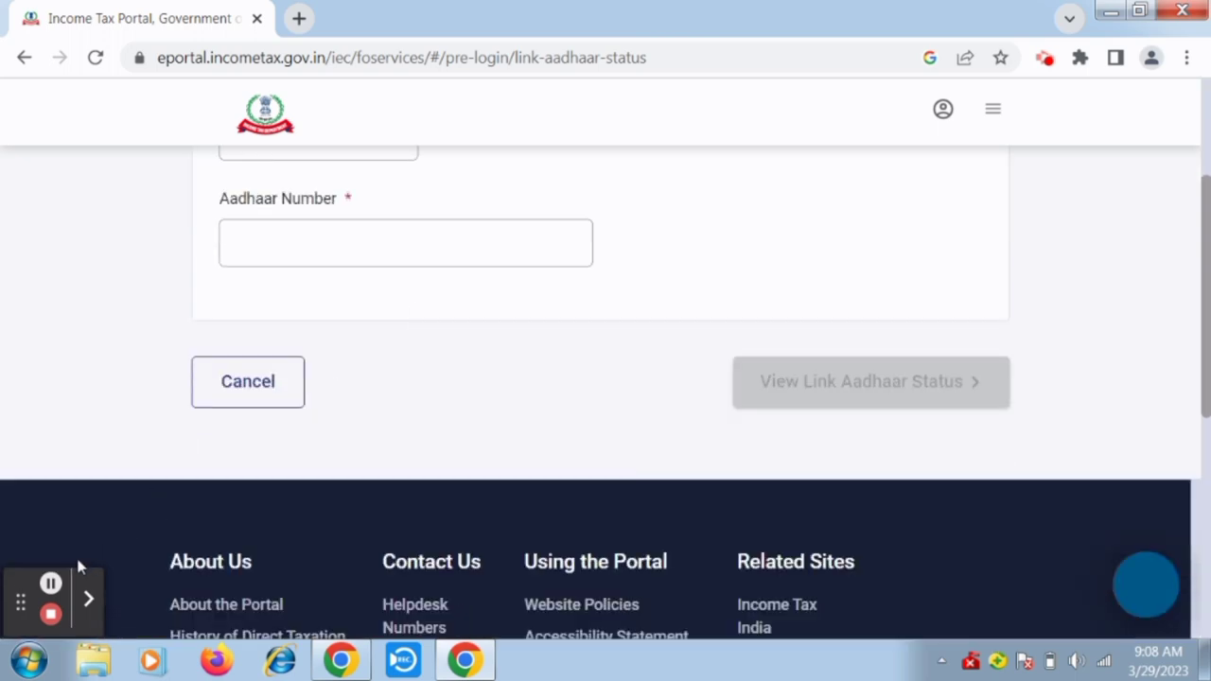
left_click(51, 584)
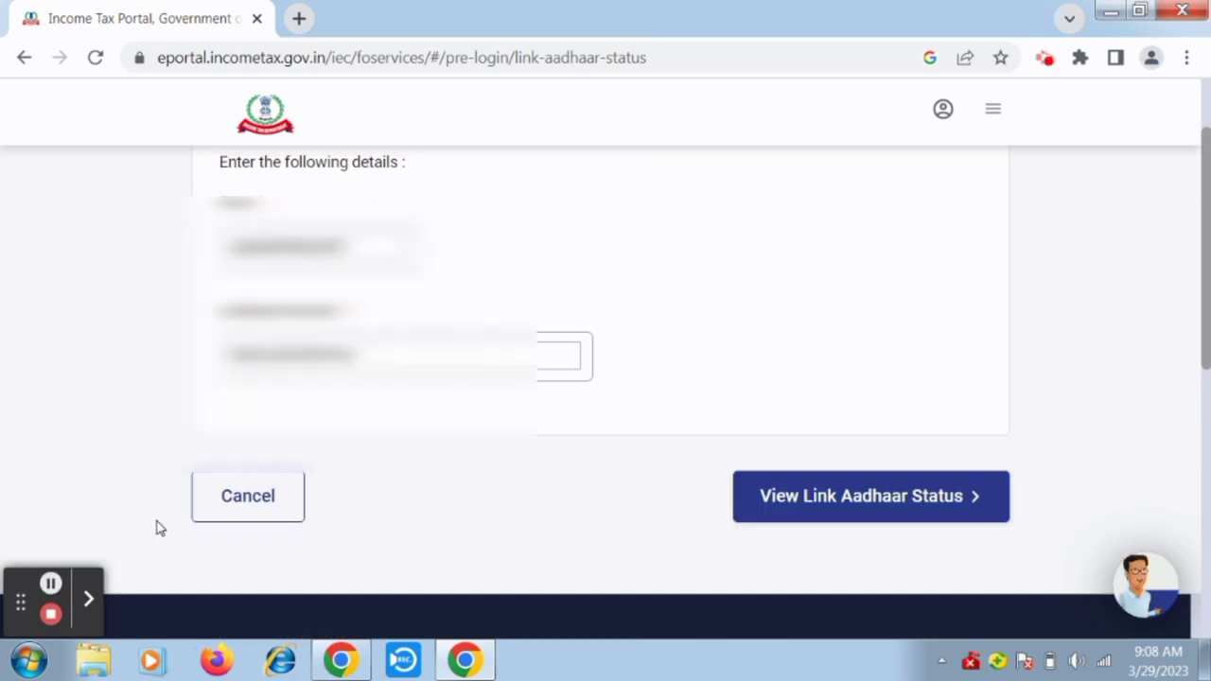